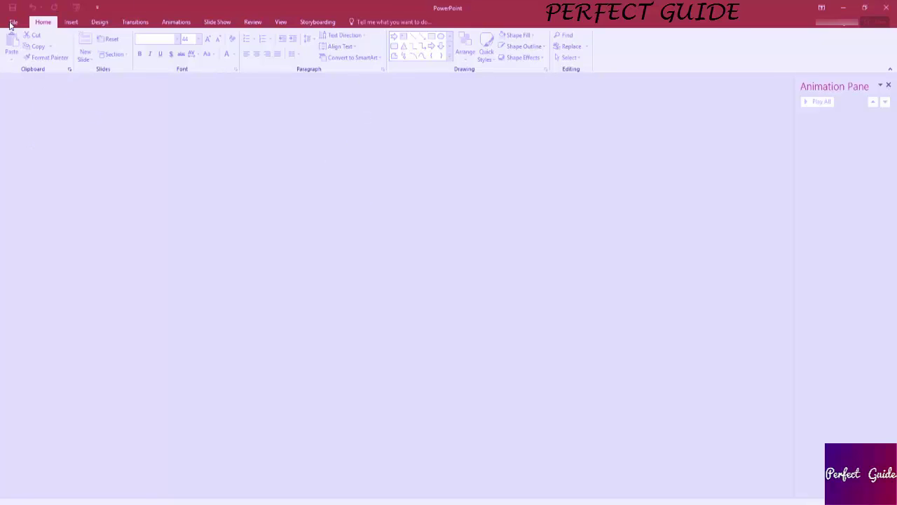
# Step: Create a new presentation from the Berlin theme using its blue colour variant
pyautogui.click(12, 23)
pyautogui.click(17, 64)
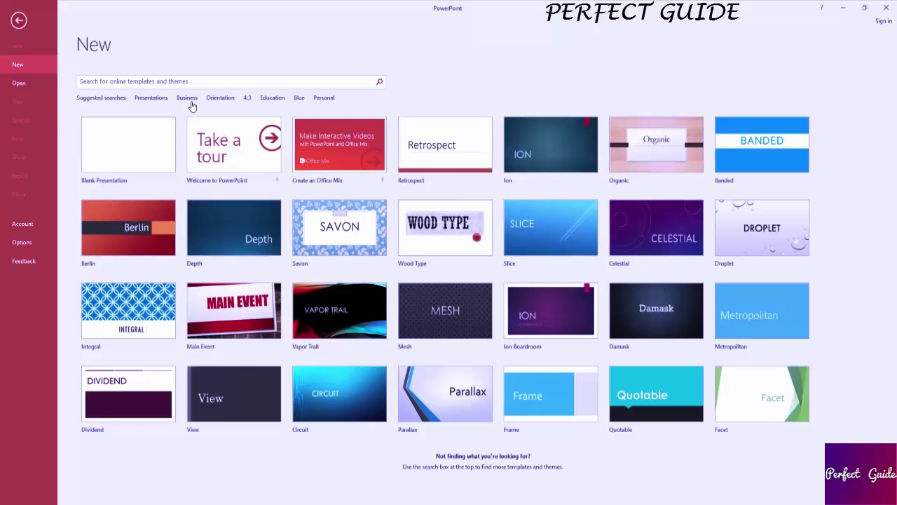
pyautogui.click(93, 80)
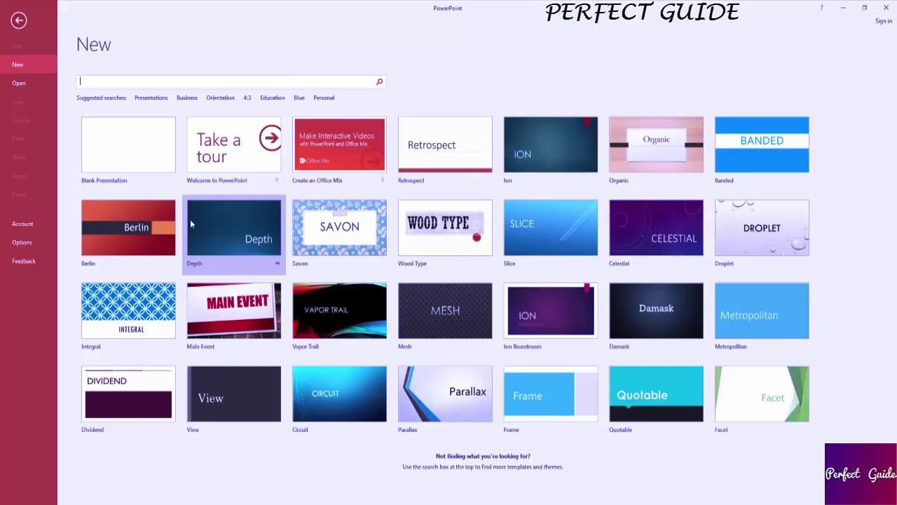
pyautogui.click(165, 231)
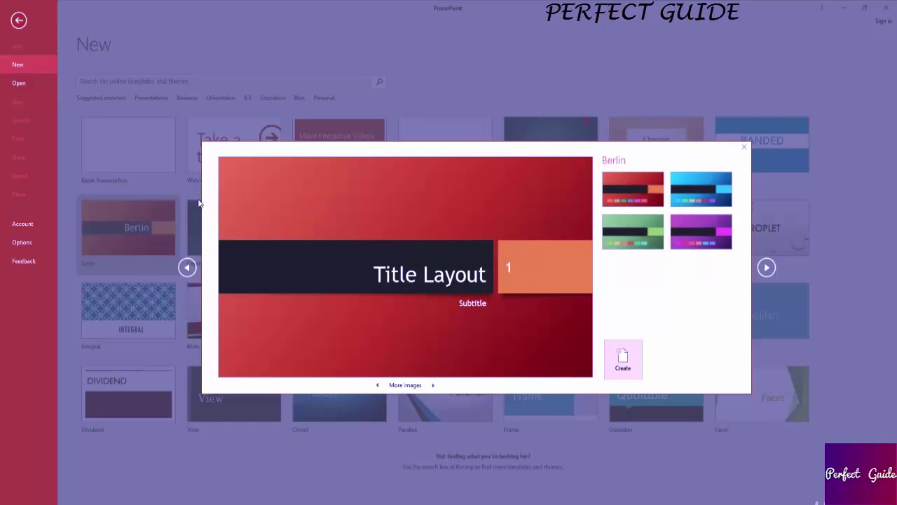
pyautogui.click(700, 190)
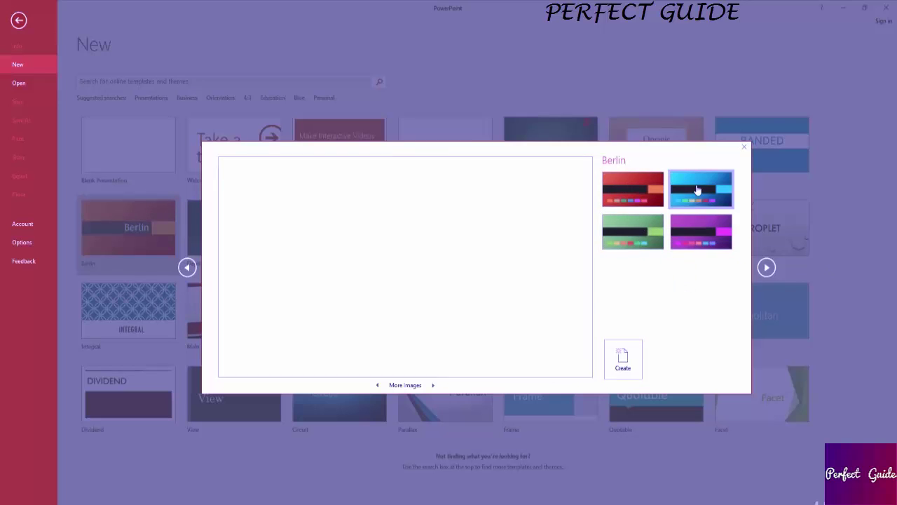
pyautogui.click(648, 233)
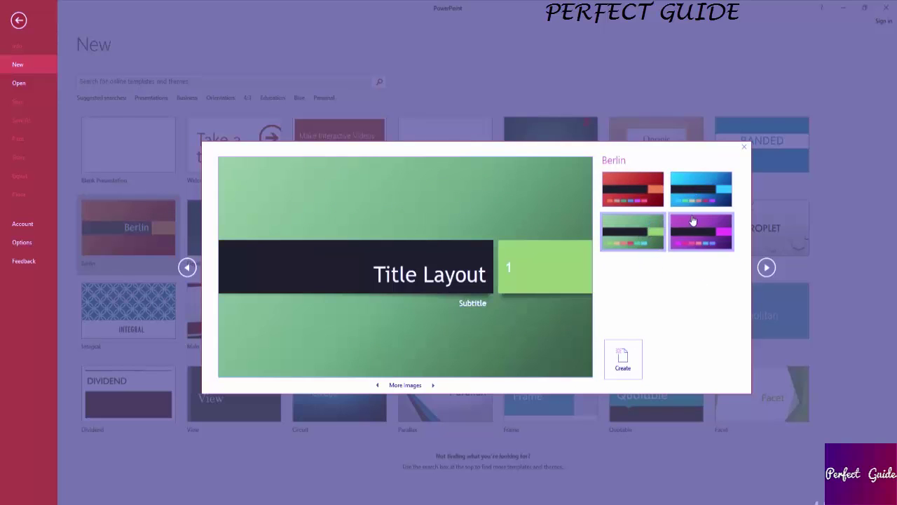
pyautogui.click(693, 222)
pyautogui.click(694, 184)
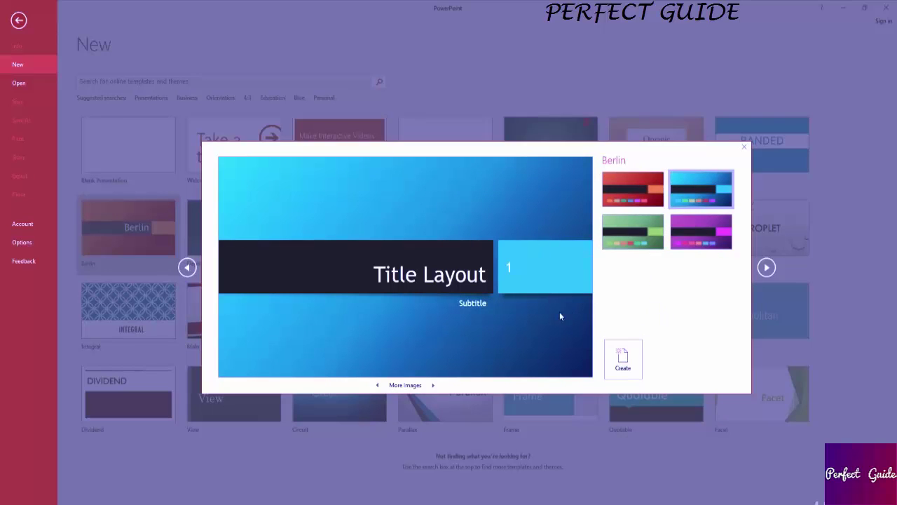
pyautogui.click(633, 354)
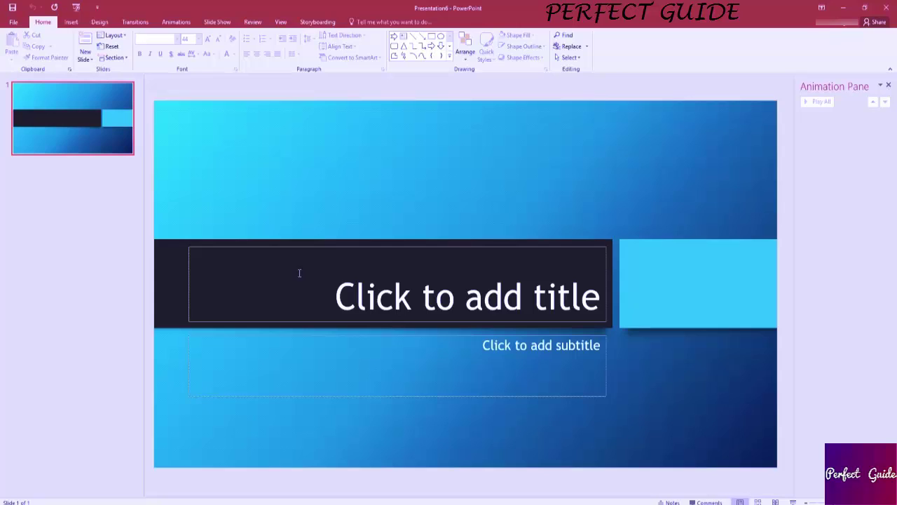
# Step: Enter "PowerPoint 2016" as the title on the title slide
pyautogui.click(367, 280)
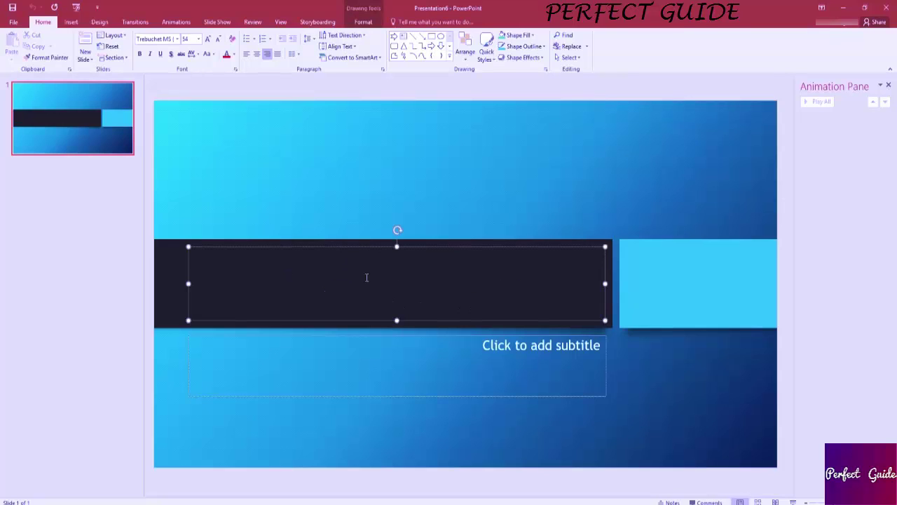
pyautogui.write('Powerpoi')
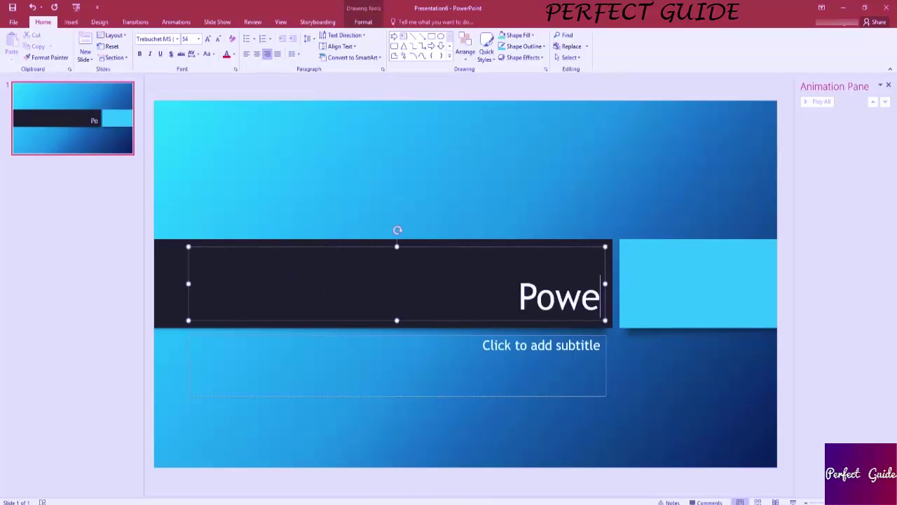
pyautogui.press('BackSpace')
pyautogui.press('BackSpace')
pyautogui.press('BackSpace')
pyautogui.write('Point for')
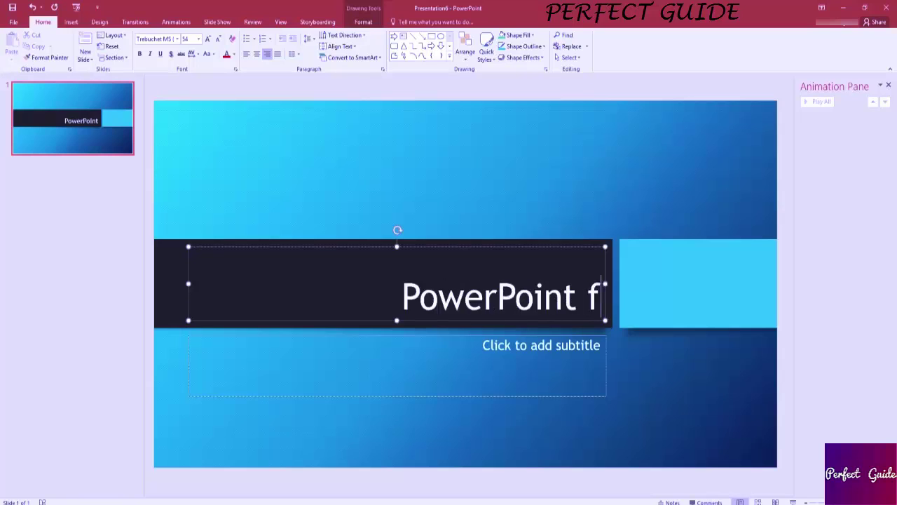
pyautogui.press('BackSpace')
pyautogui.press('BackSpace')
pyautogui.press('BackSpace')
pyautogui.write('2016')
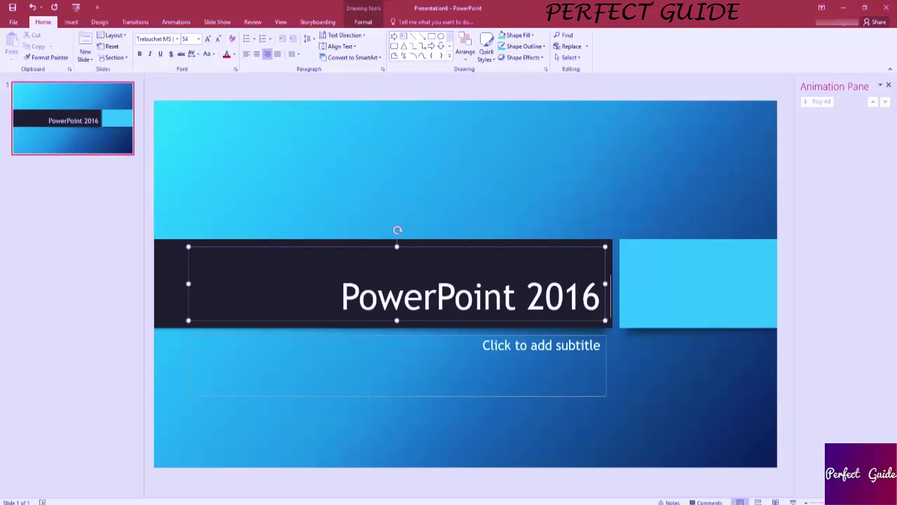
pyautogui.write(' for Beginners')
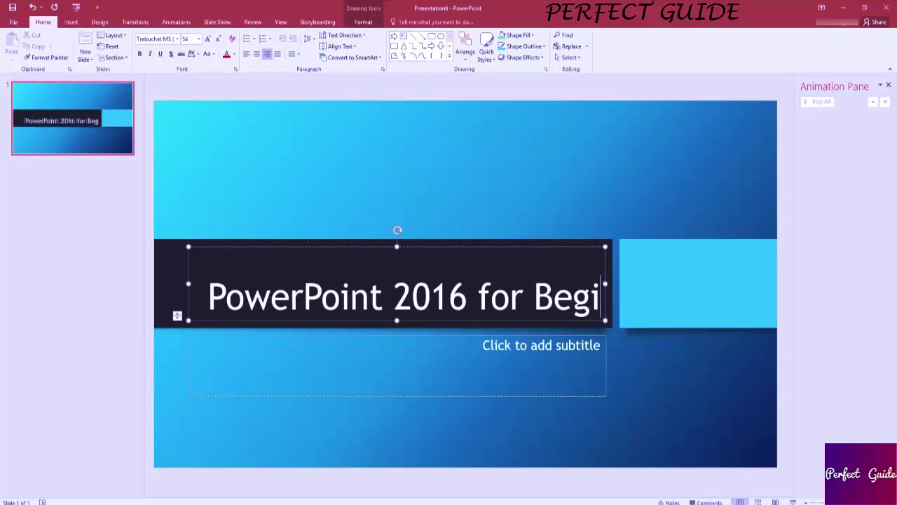
pyautogui.moveTo(448, 298); pyautogui.dragTo(598, 302)
pyautogui.press('BackSpace')
pyautogui.press('BackSpace')
pyautogui.press('BackSpace')
pyautogui.press('BackSpace')
pyautogui.press('BackSpace')
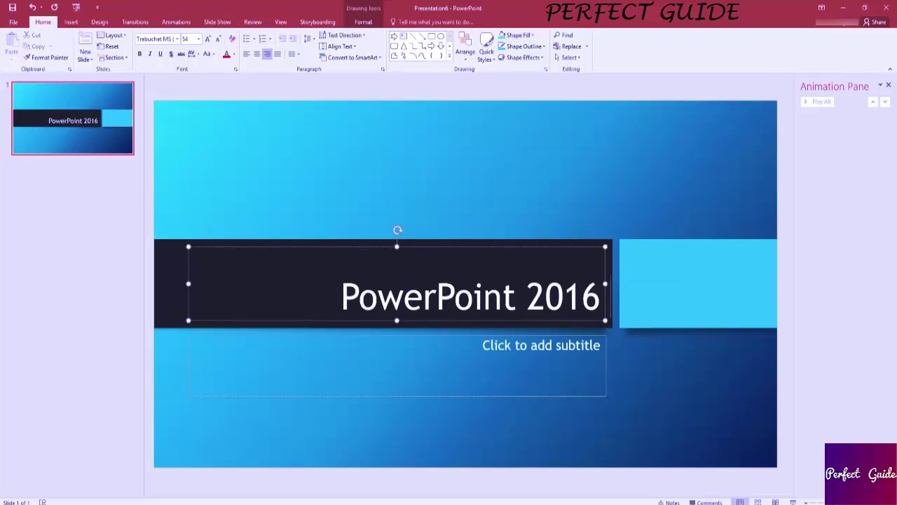
# Step: Enter "Chris’s Tutorials" as the subtitle on the title slide
pyautogui.click(551, 365)
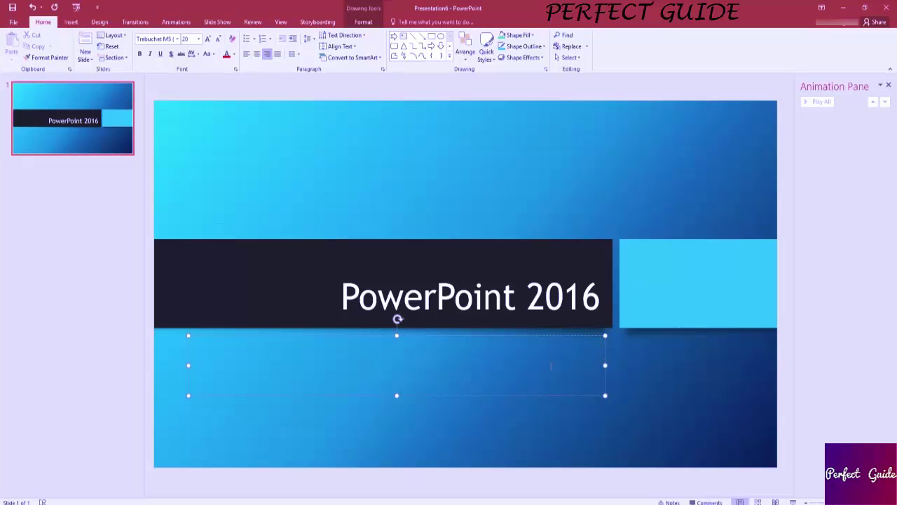
pyautogui.write('Chris Tutorials')
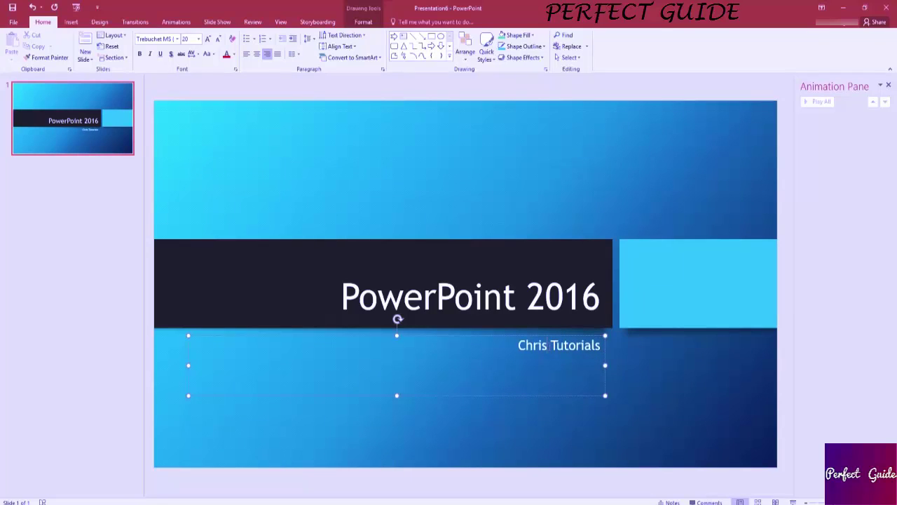
pyautogui.write("'")
pyautogui.write('s’')
pyautogui.click(547, 190)
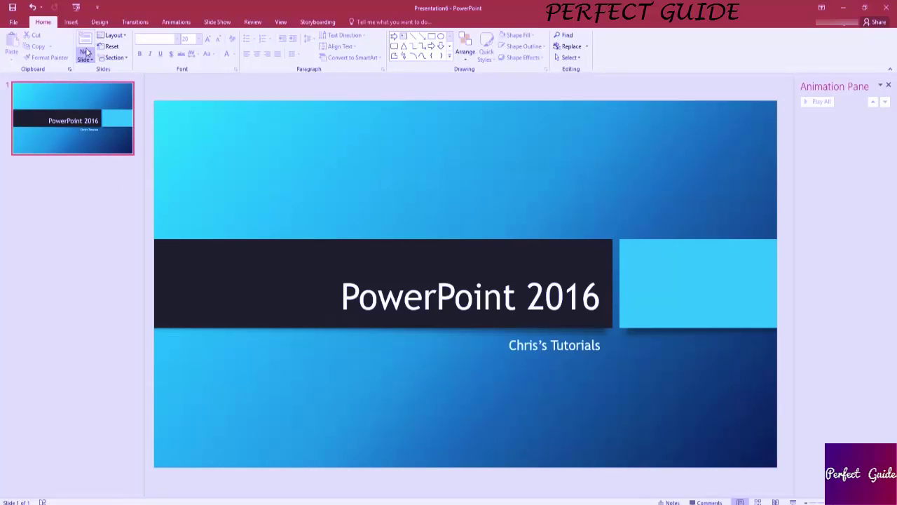
# Step: Add a second slide with the Title and Content layout and title it "Bullet List"
pyautogui.rightClick(88, 203)
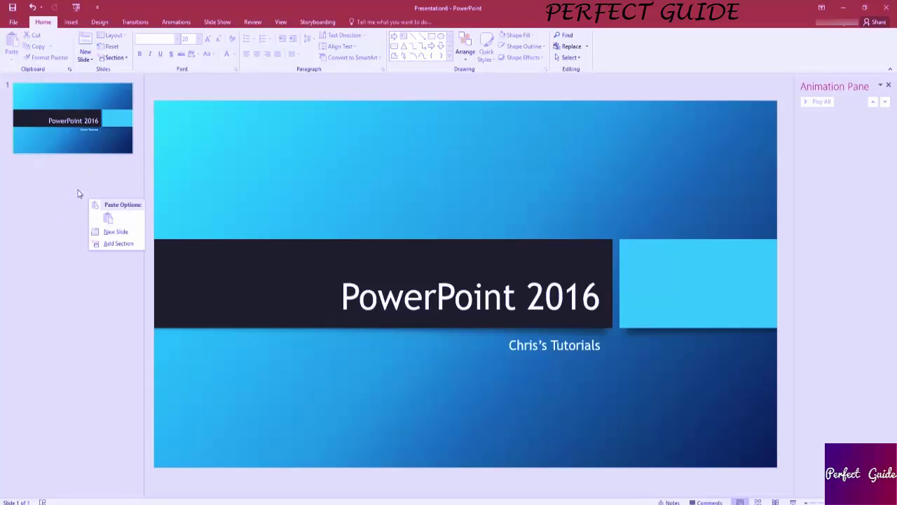
pyautogui.click(101, 232)
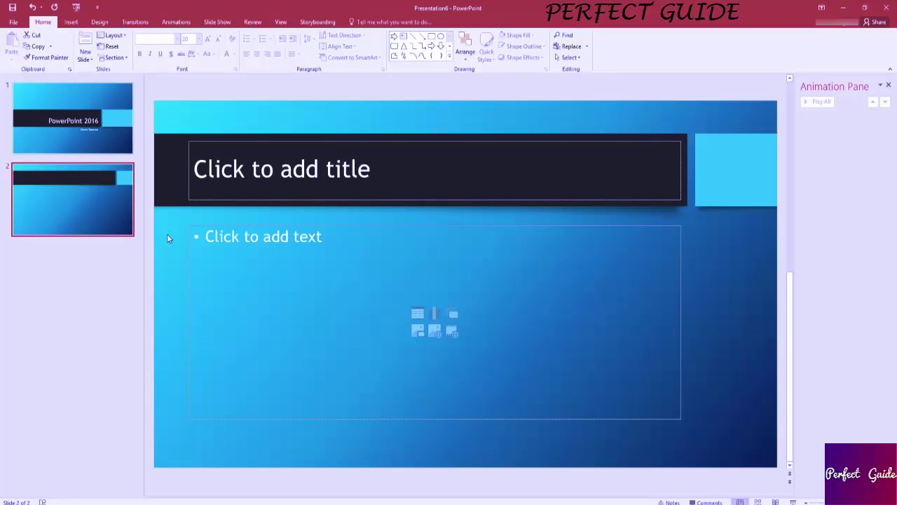
pyautogui.click(119, 39)
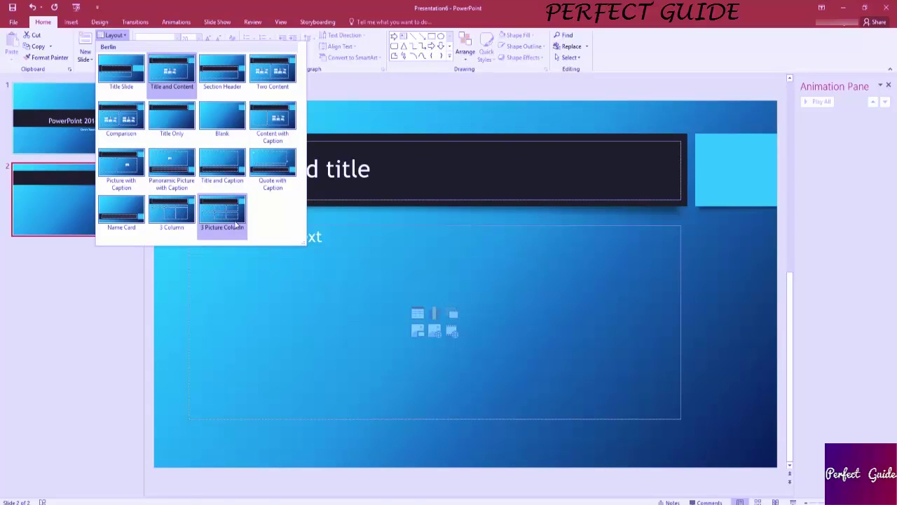
pyautogui.click(438, 171)
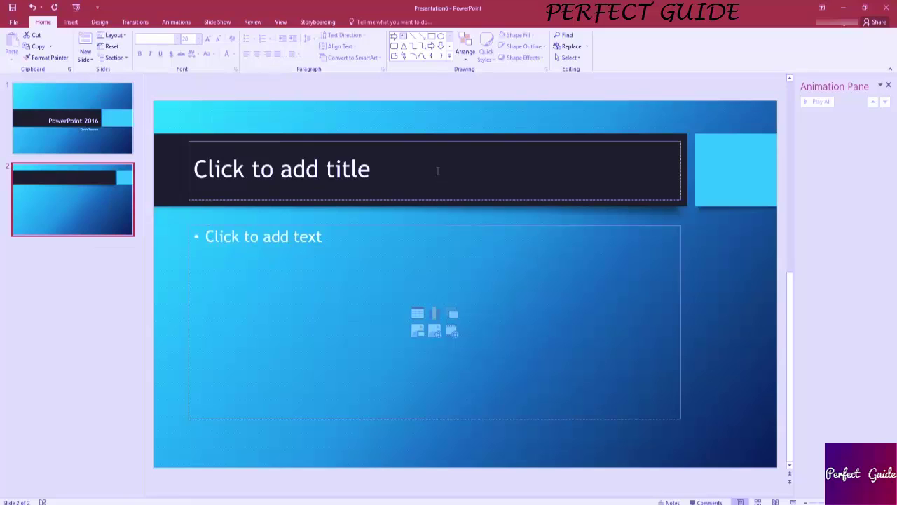
pyautogui.click(299, 160)
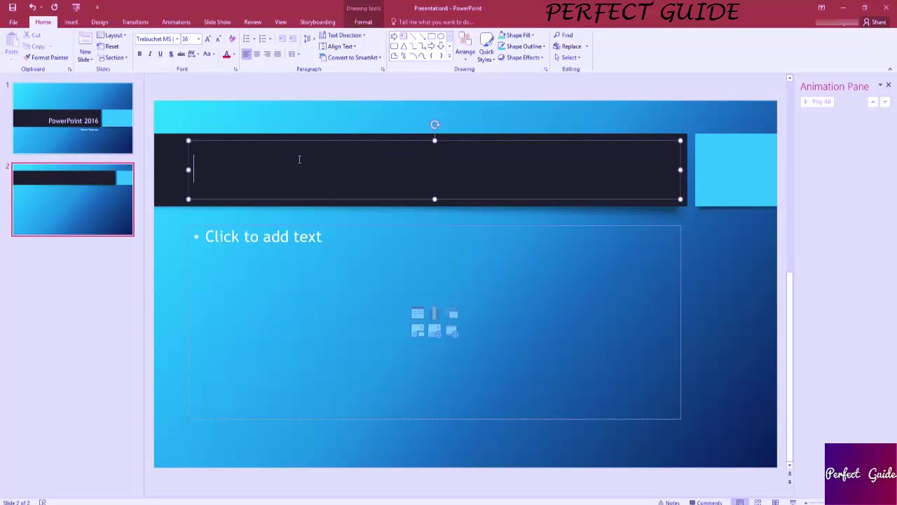
pyautogui.write('Bullet List')
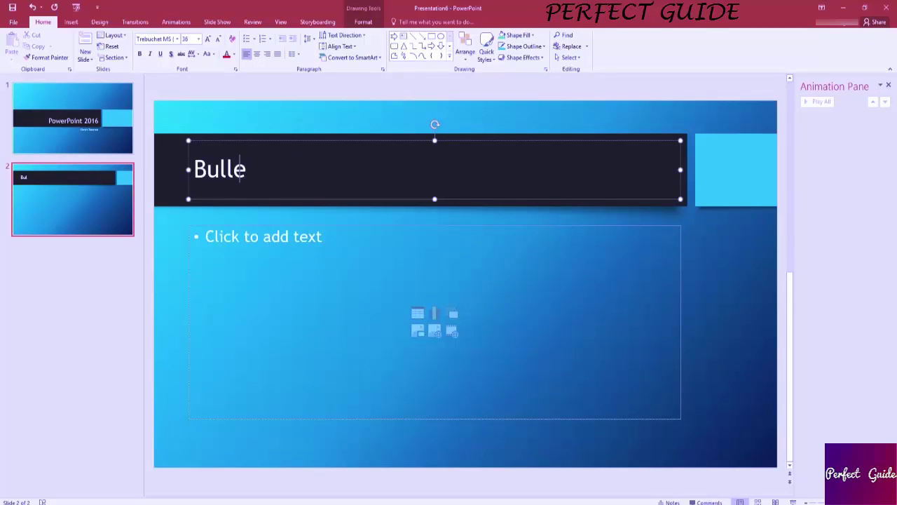
# Step: Fill the content placeholder of the second slide with the bullet items "Point 1", "Point 2" and "Point 3"
pyautogui.click(234, 354)
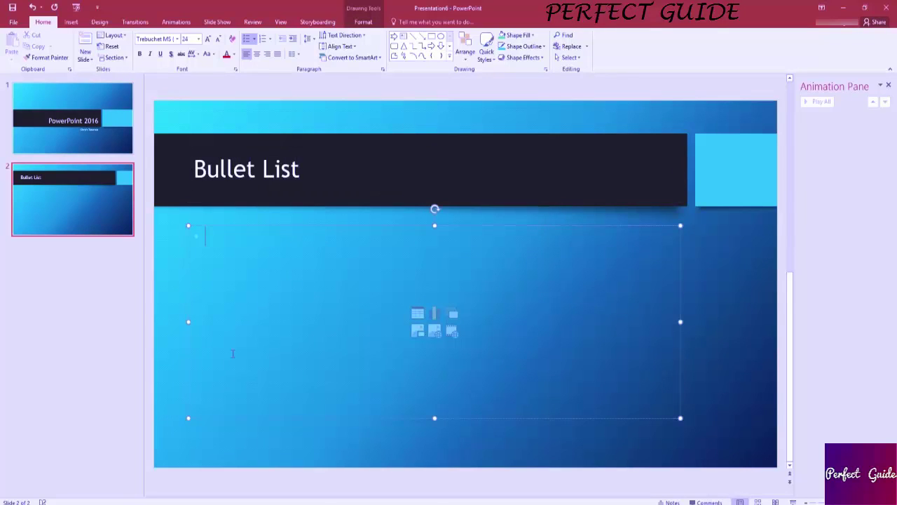
pyautogui.press('Escape')
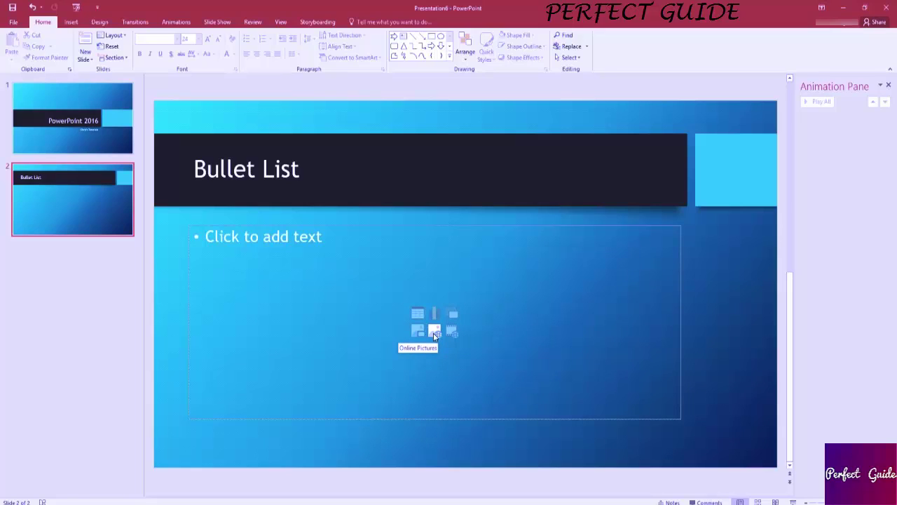
pyautogui.click(221, 243)
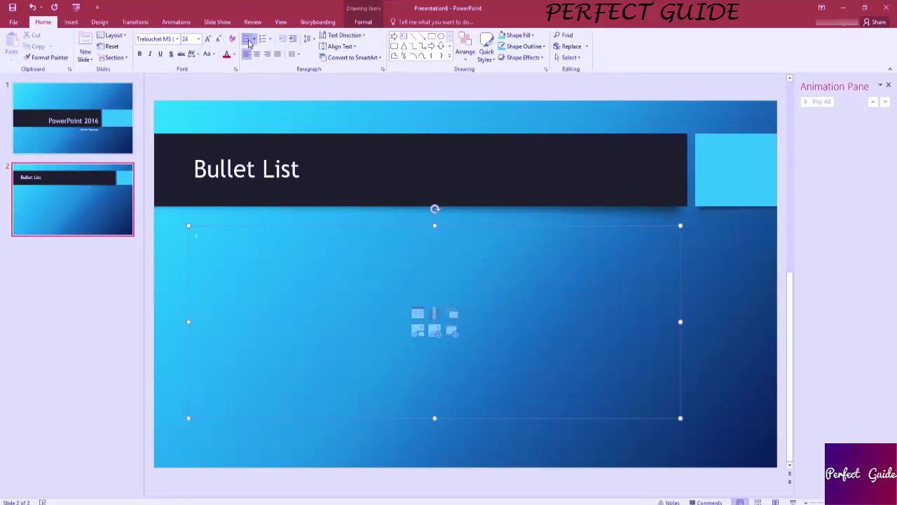
pyautogui.click(249, 41)
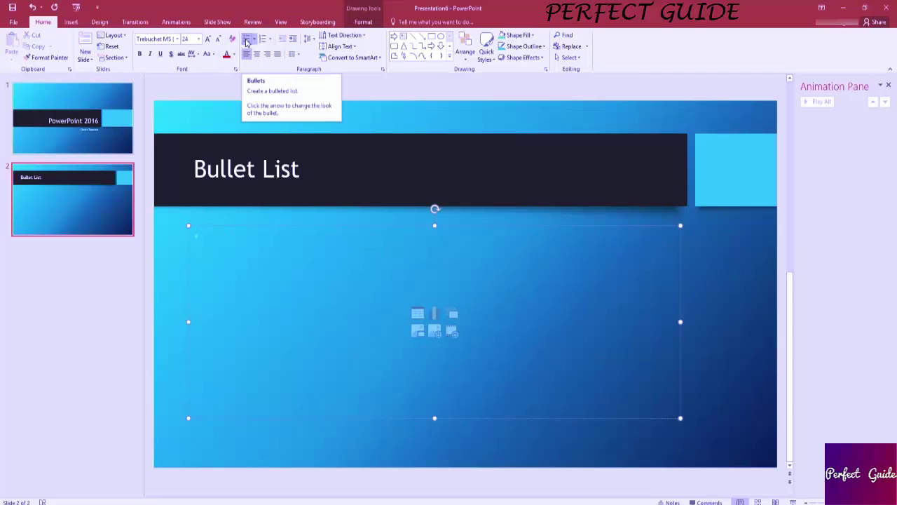
pyautogui.write('Po')
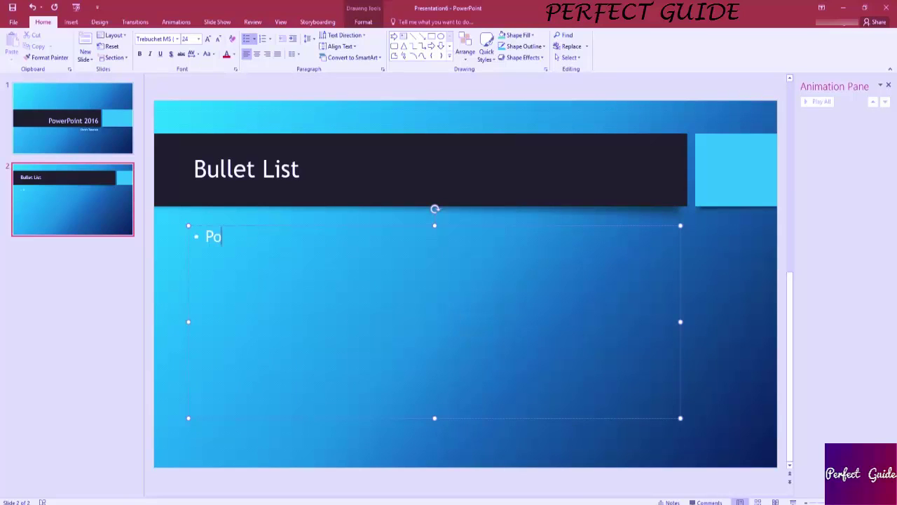
pyautogui.write('int s')
pyautogui.press('BackSpace')
pyautogui.write('1')
pyautogui.press('Return')
pyautogui.write('Point 2')
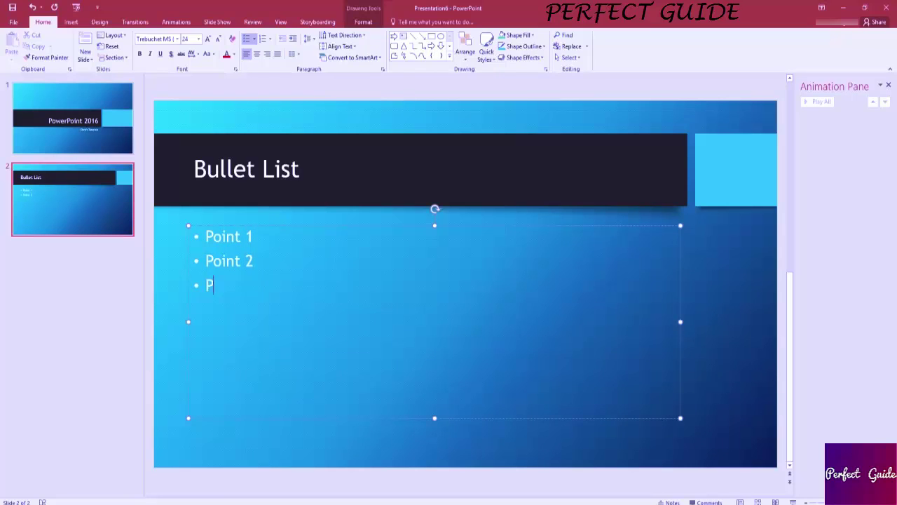
pyautogui.write('oint 3')
pyautogui.click(505, 434)
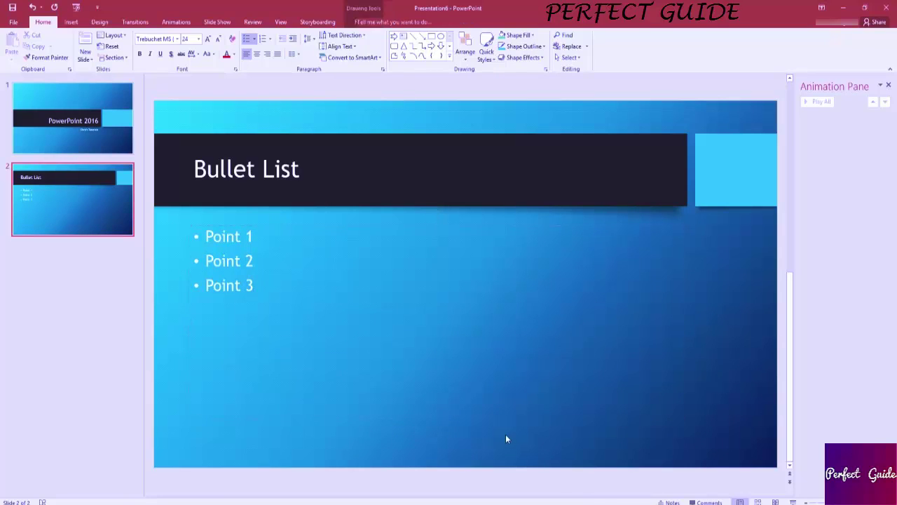
# Step: Convert the three bullet items on the second slide into a numbered list
pyautogui.click(237, 280)
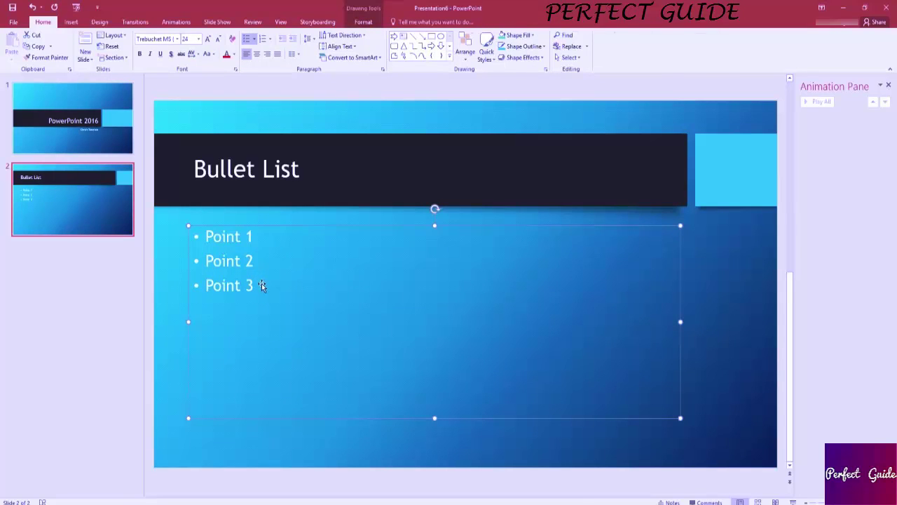
pyautogui.hotkey('shift', 'Home')
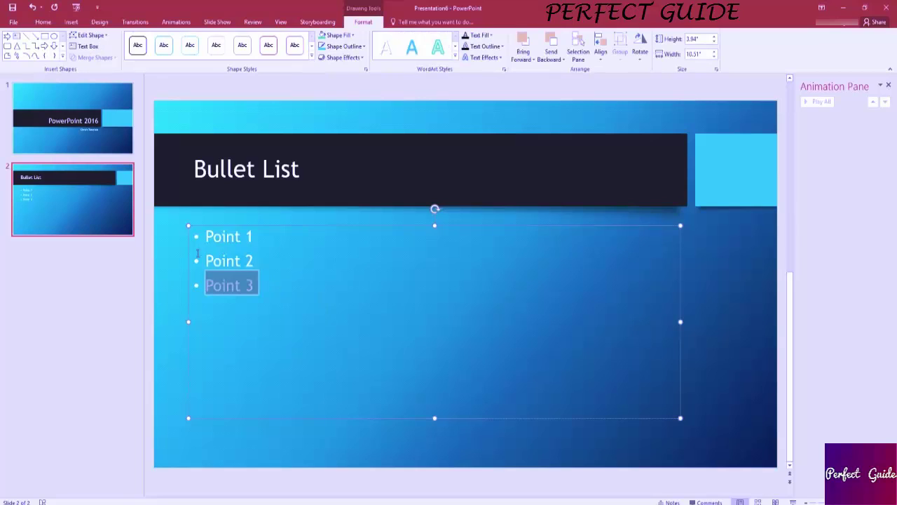
pyautogui.hotkey('shift', 'Up')
pyautogui.hotkey('shift', 'Up')
pyautogui.click(42, 22)
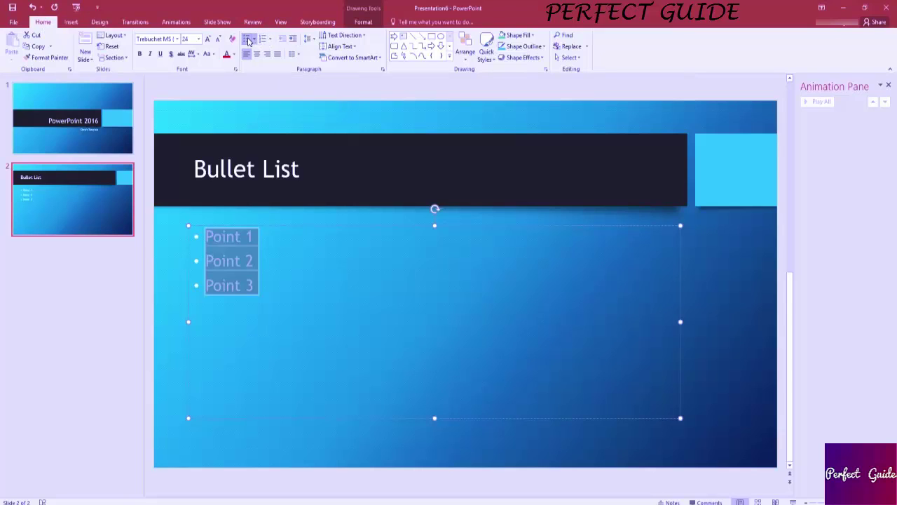
pyautogui.click(261, 40)
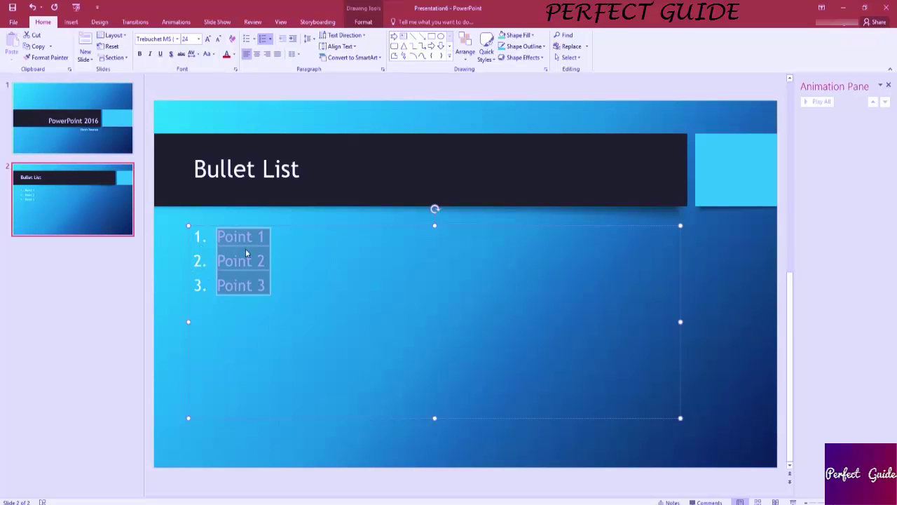
pyautogui.click(266, 260)
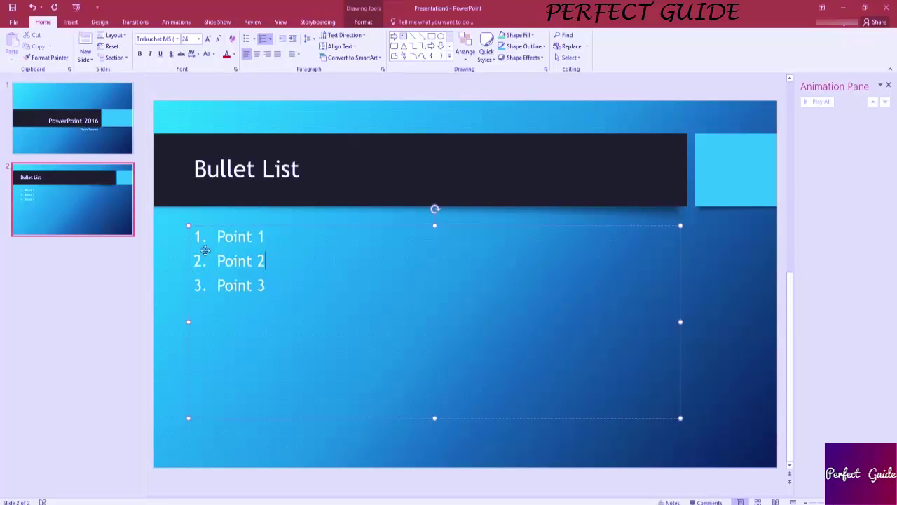
pyautogui.click(253, 284)
pyautogui.moveTo(218, 237); pyautogui.dragTo(271, 289)
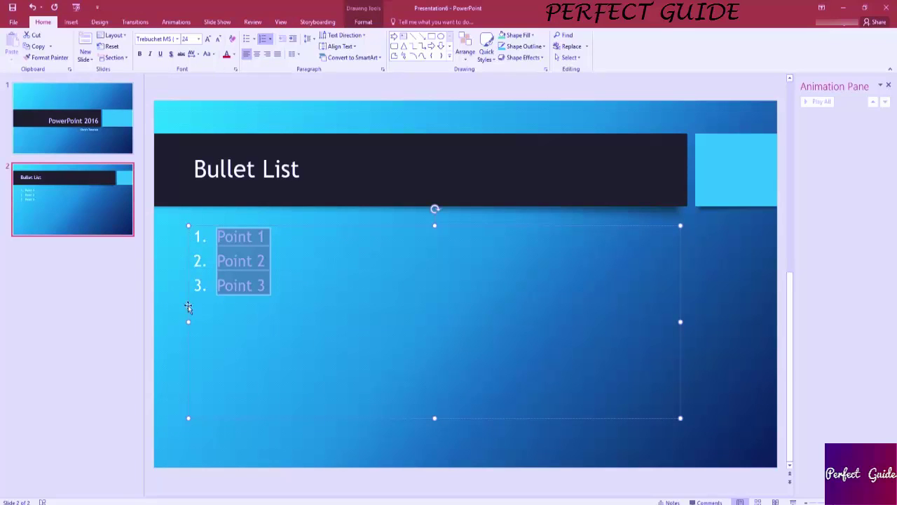
# Step: Add a third slide after the list slide and give it the Comparison layout
pyautogui.click(95, 304)
pyautogui.rightClick(94, 270)
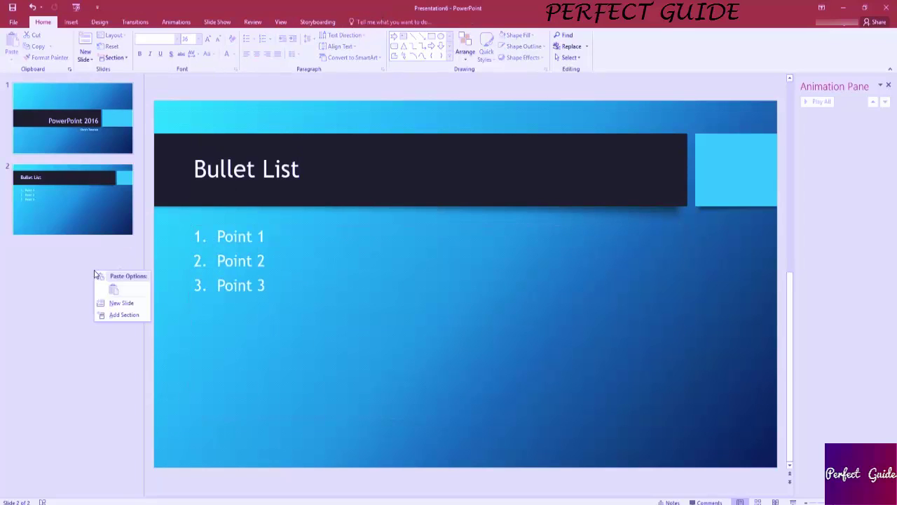
pyautogui.click(121, 304)
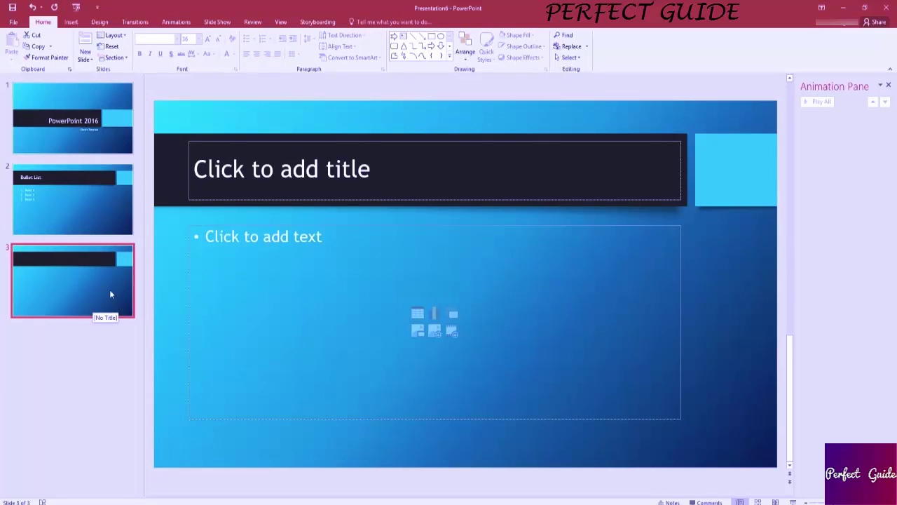
pyautogui.click(114, 35)
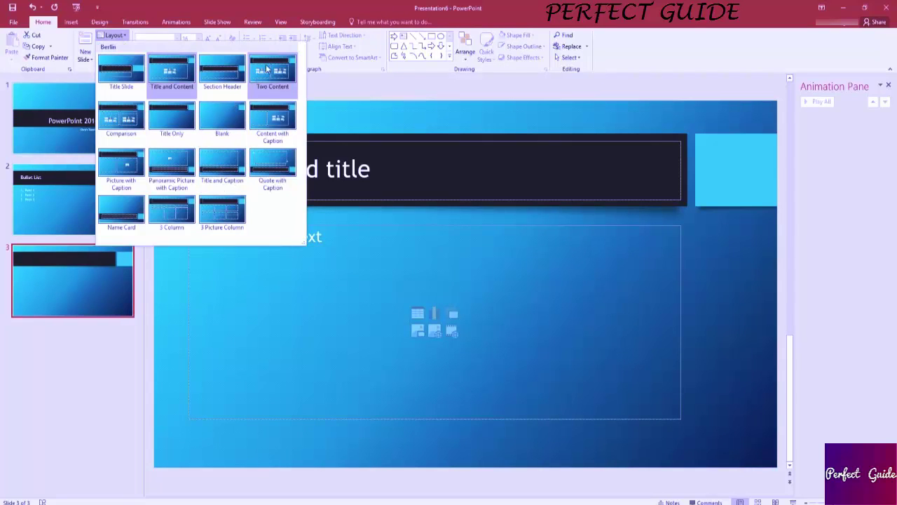
pyautogui.click(123, 116)
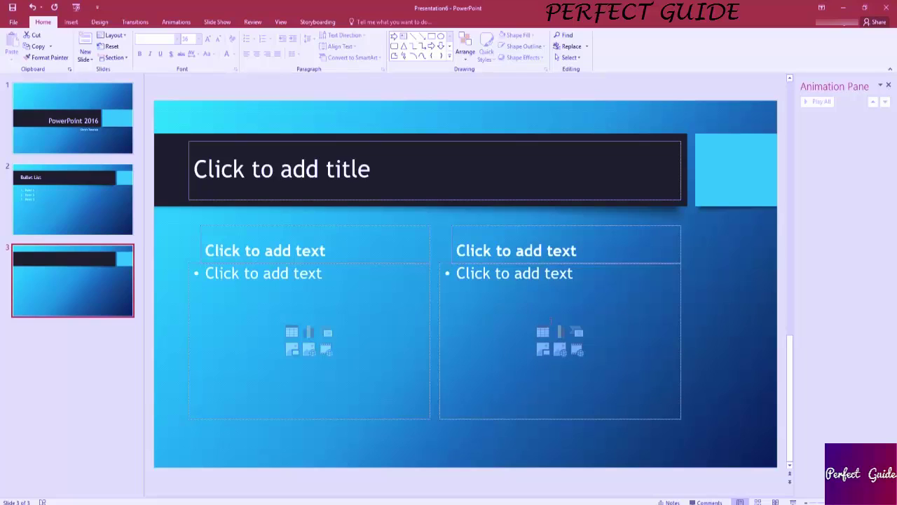
# Step: Title the third slide "Apples vs Oranges" and enter "Apples" and "Oranges" as the two column headings
pyautogui.click(366, 193)
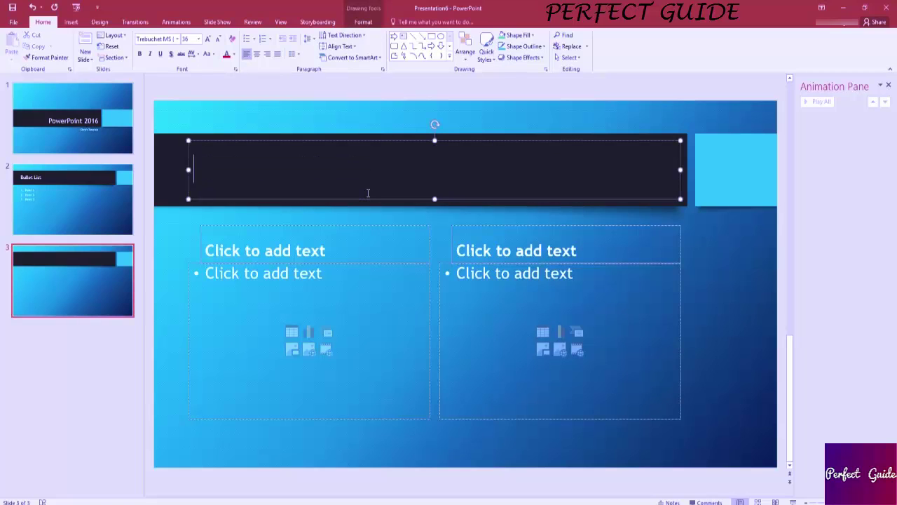
pyautogui.write('Apples')
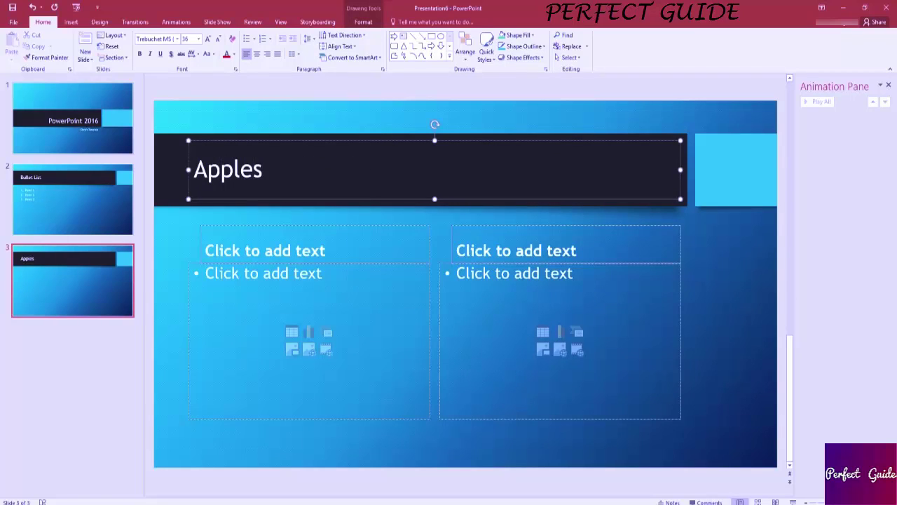
pyautogui.write(' vs Oranges')
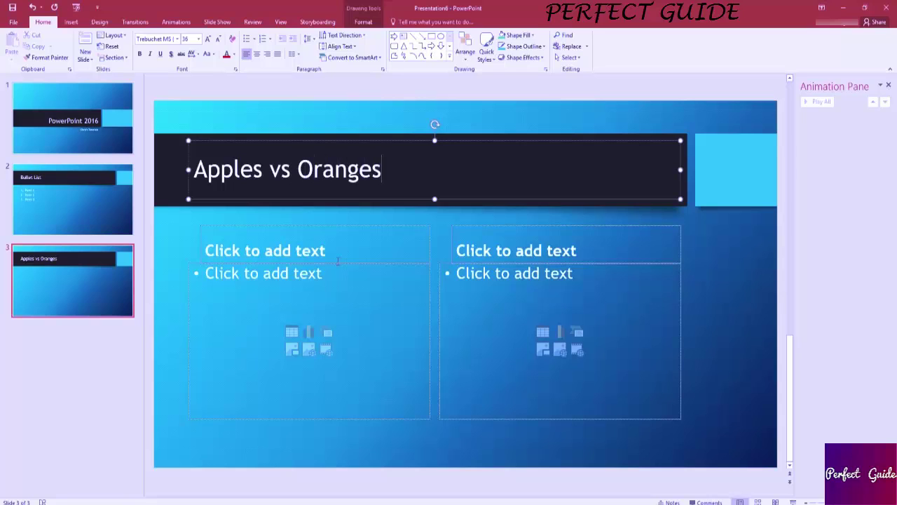
pyautogui.click(337, 261)
pyautogui.write('Apples')
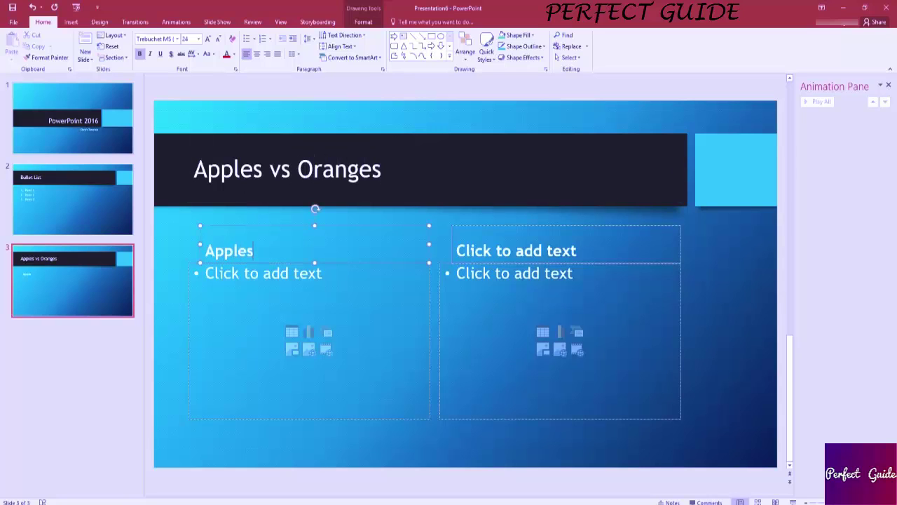
pyautogui.click(490, 251)
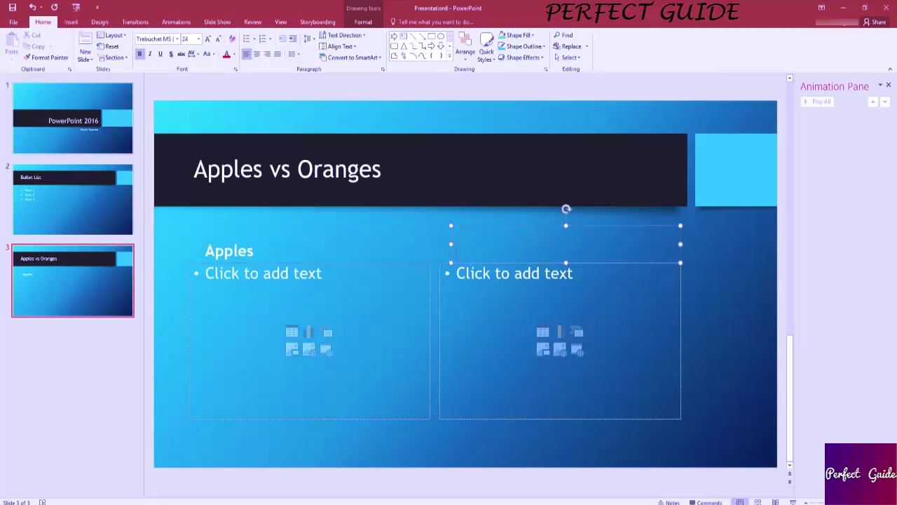
pyautogui.write('Oranges')
# Step: Search online pictures for "Apple" and insert the red apple with a green leaf under the Apples heading
pyautogui.click(314, 351)
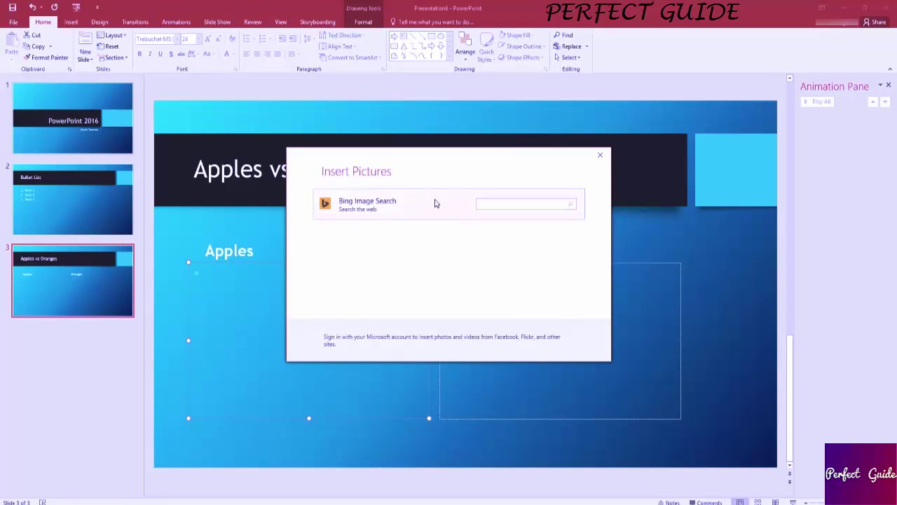
pyautogui.write('Apple')
pyautogui.press('Return')
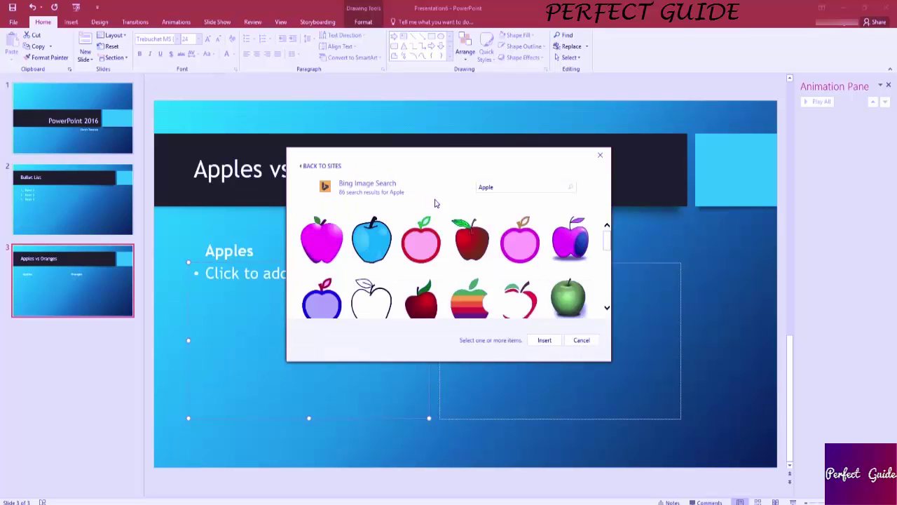
pyautogui.click(471, 241)
pyautogui.click(548, 342)
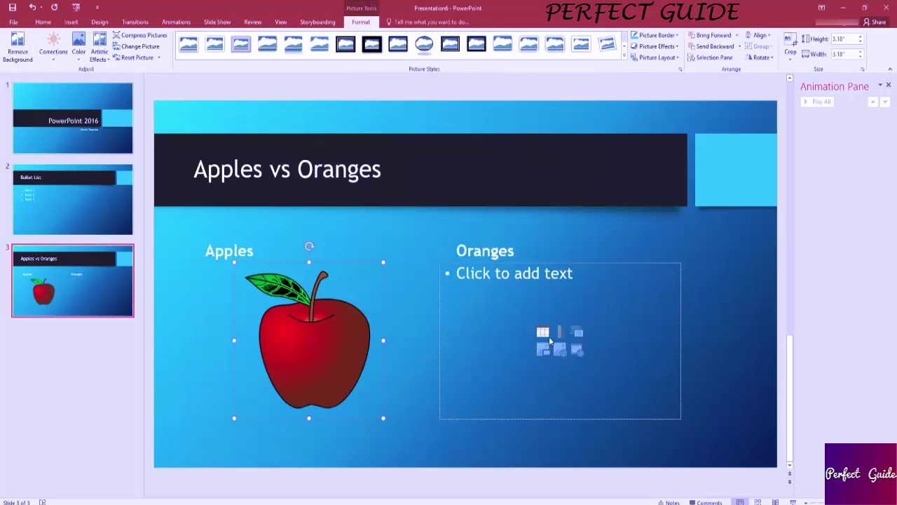
# Step: Search online pictures for "Orange" and insert the black-outlined orange with a green star-shaped stem under the Oranges heading
pyautogui.click(558, 350)
pyautogui.write('Orange')
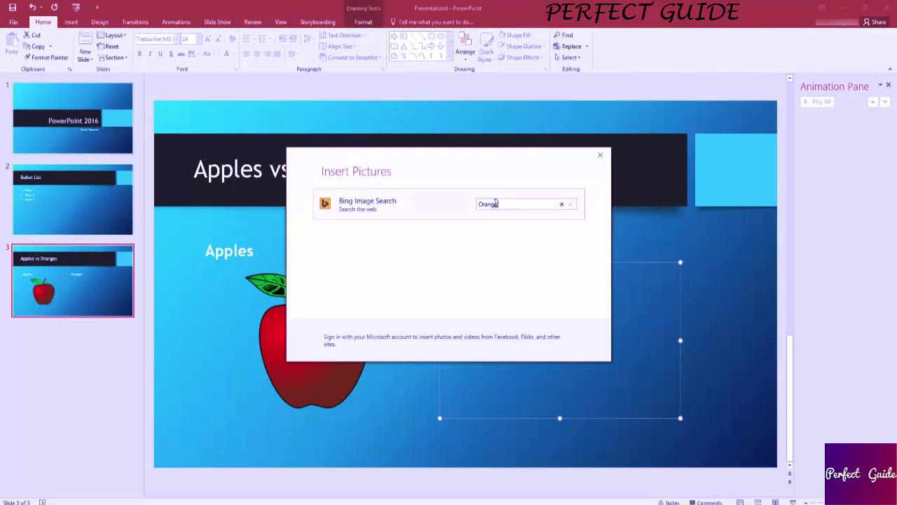
pyautogui.press('Return')
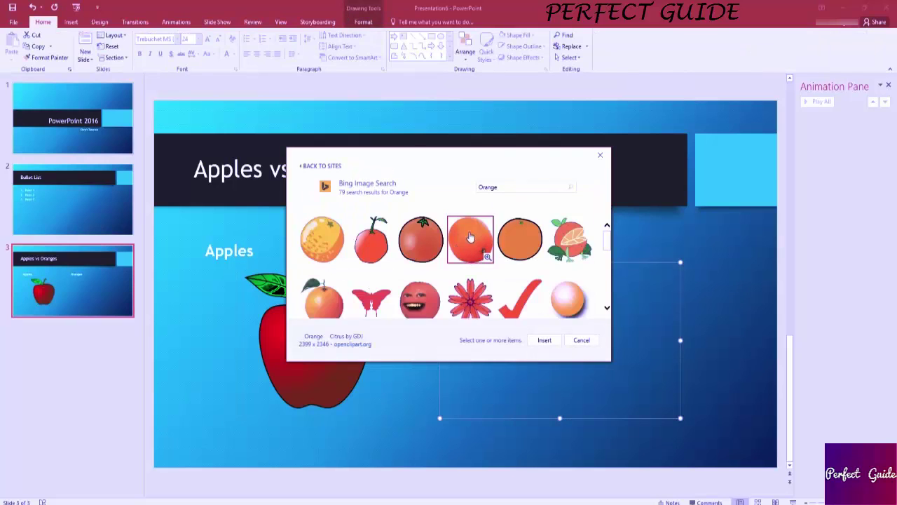
pyautogui.click(421, 240)
pyautogui.click(544, 339)
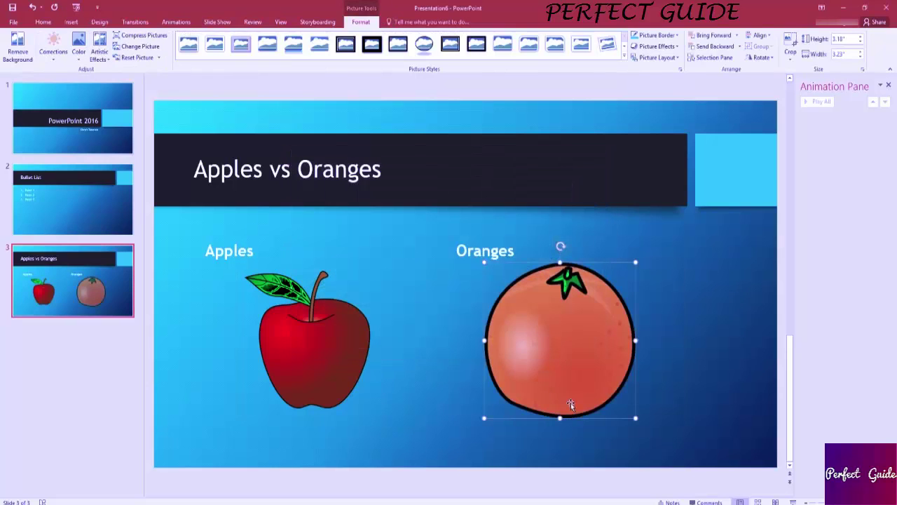
pyautogui.click(712, 345)
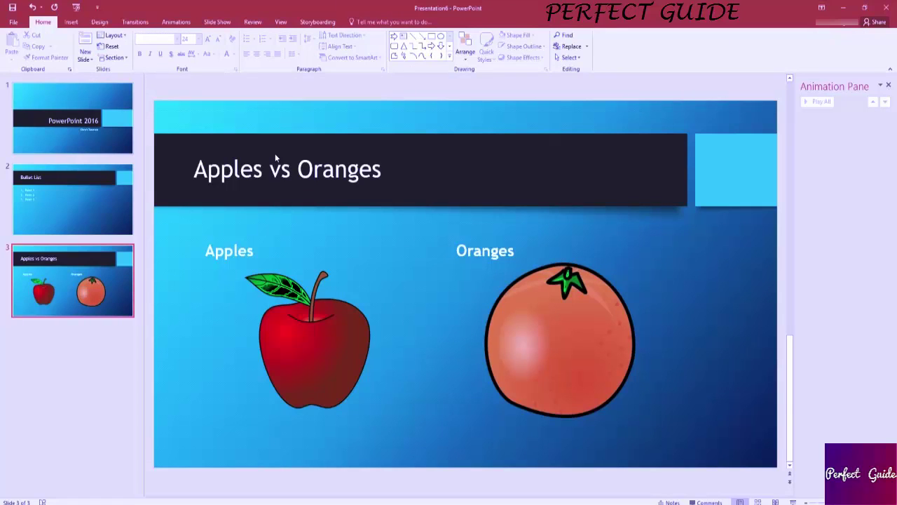
# Step: Center the "Apples" and "Oranges" column headings above their pictures
pyautogui.click(240, 250)
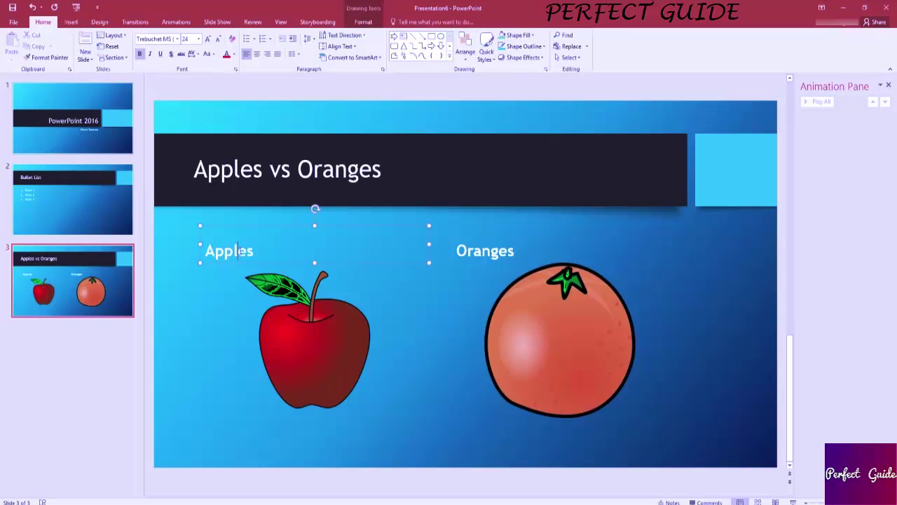
pyautogui.doubleClick(240, 251)
pyautogui.click(256, 53)
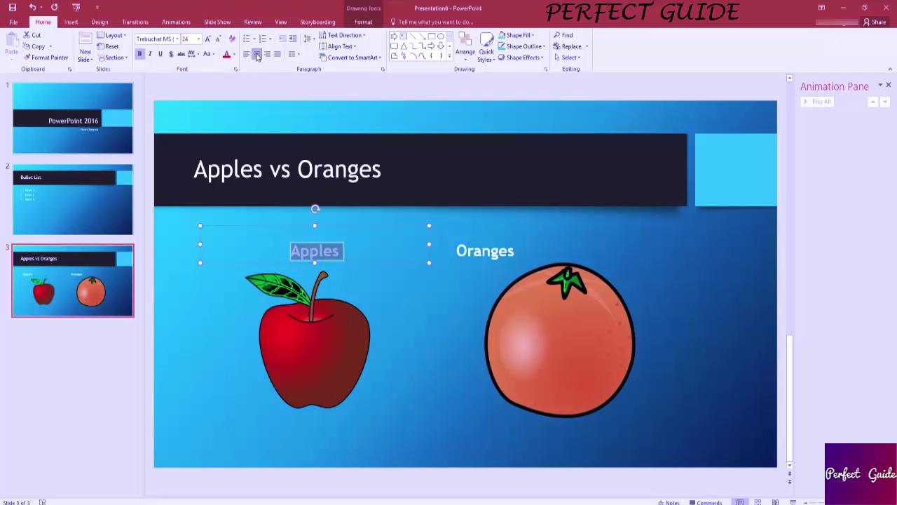
pyautogui.click(392, 326)
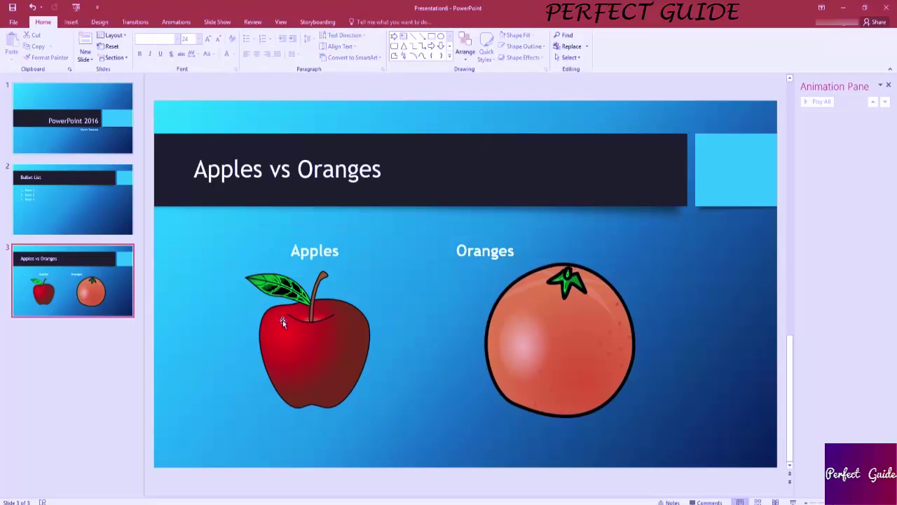
pyautogui.click(475, 246)
pyautogui.doubleClick(477, 248)
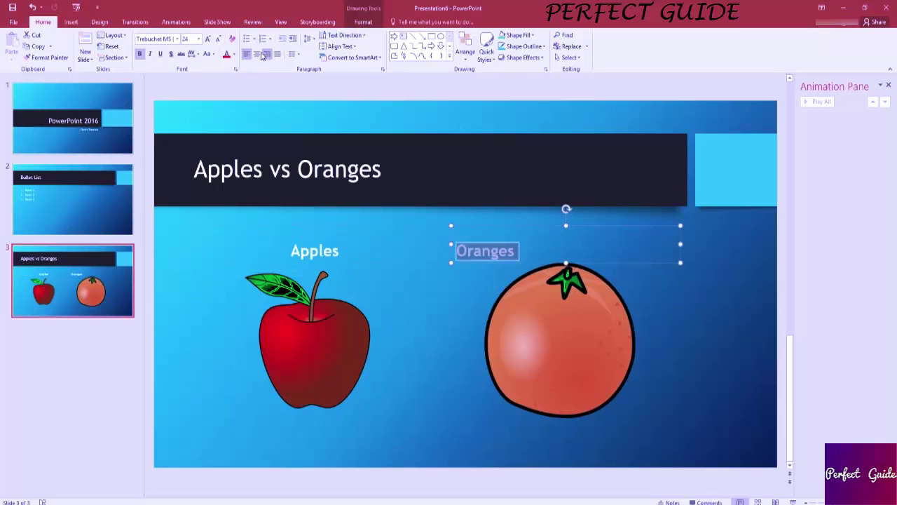
pyautogui.click(256, 53)
# Step: Center the "Apples vs Oranges" title in its placeholder
pyautogui.click(386, 168)
pyautogui.hotkey('ctrl', 'a')
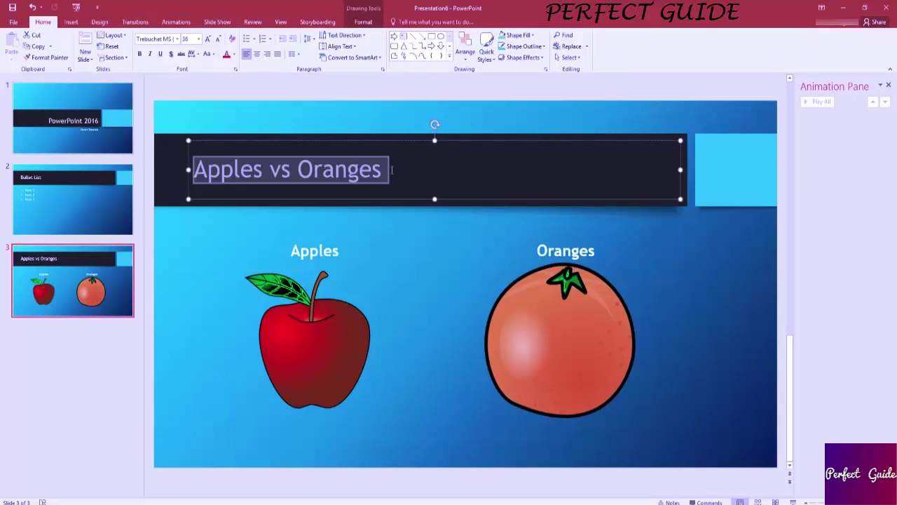
pyautogui.click(256, 54)
pyautogui.click(652, 305)
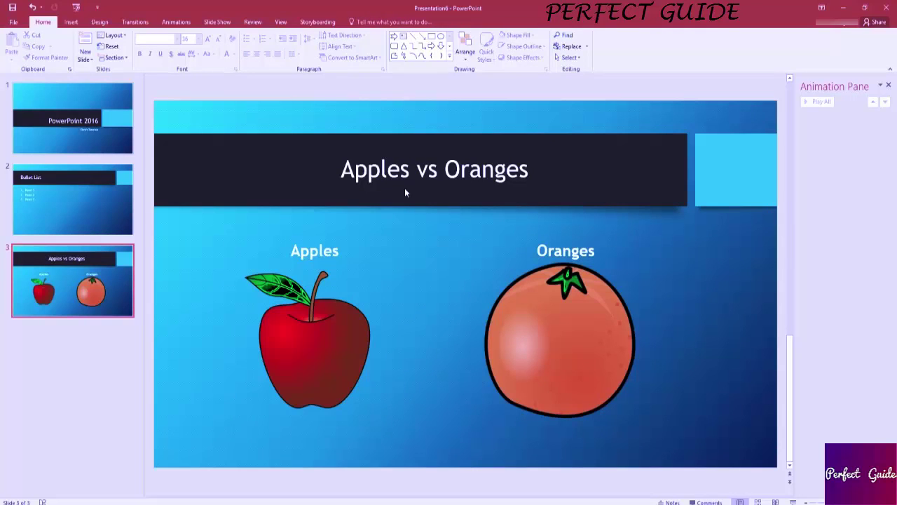
# Step: Add a fourth slide and change its layout to 3 Picture Column
pyautogui.rightClick(81, 334)
pyautogui.click(102, 369)
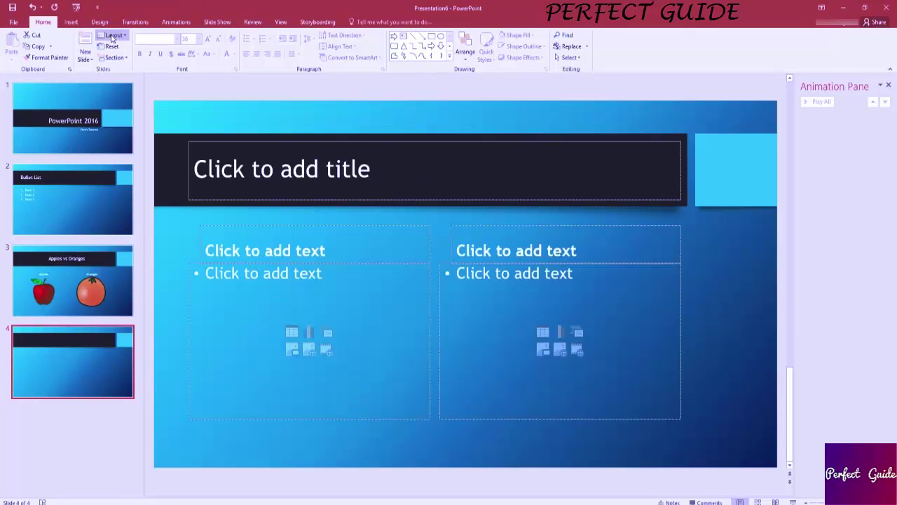
pyautogui.click(110, 36)
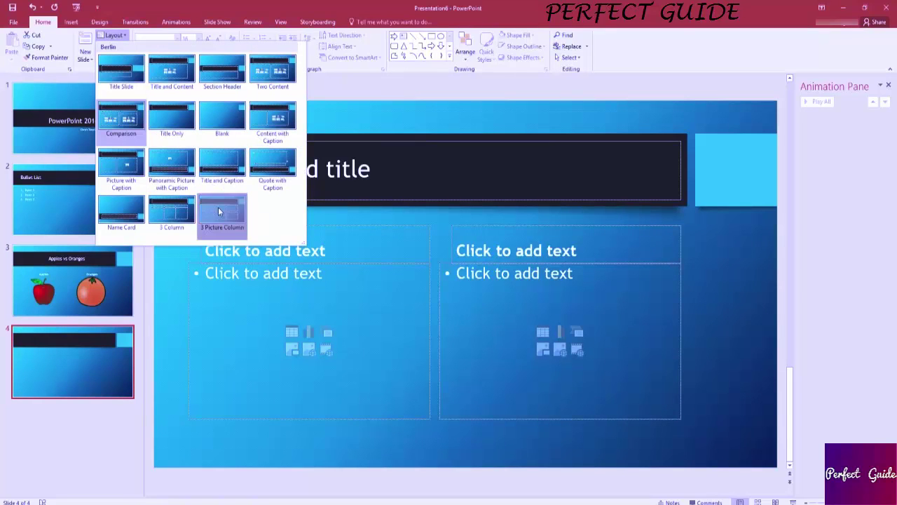
pyautogui.click(218, 208)
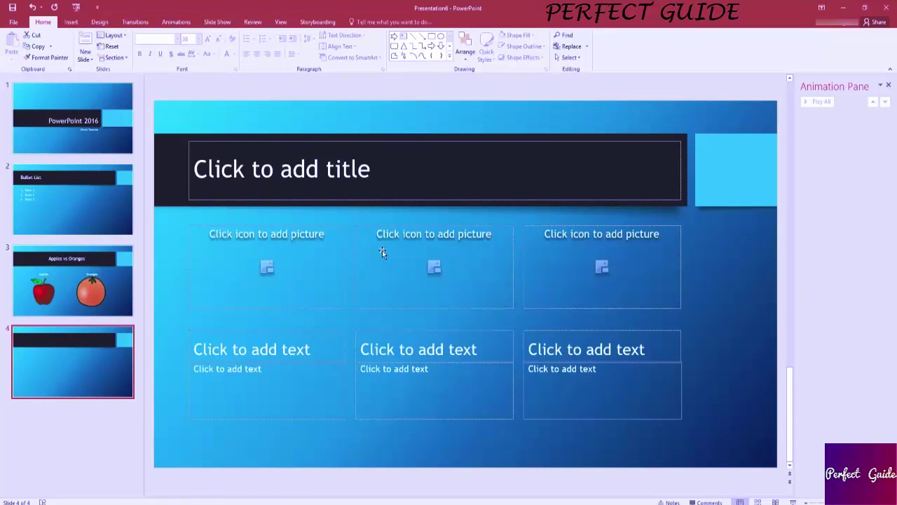
pyautogui.click(86, 49)
pyautogui.press('Delete')
pyautogui.click(286, 387)
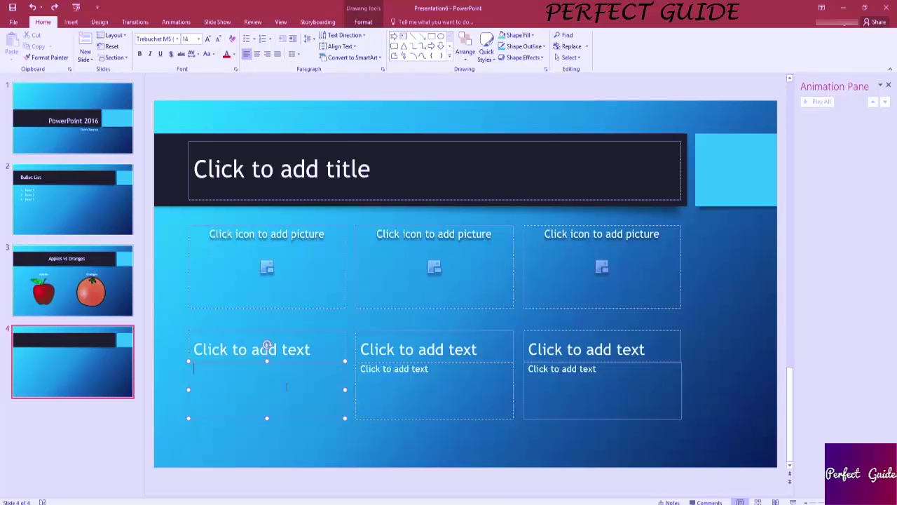
pyautogui.click(361, 369)
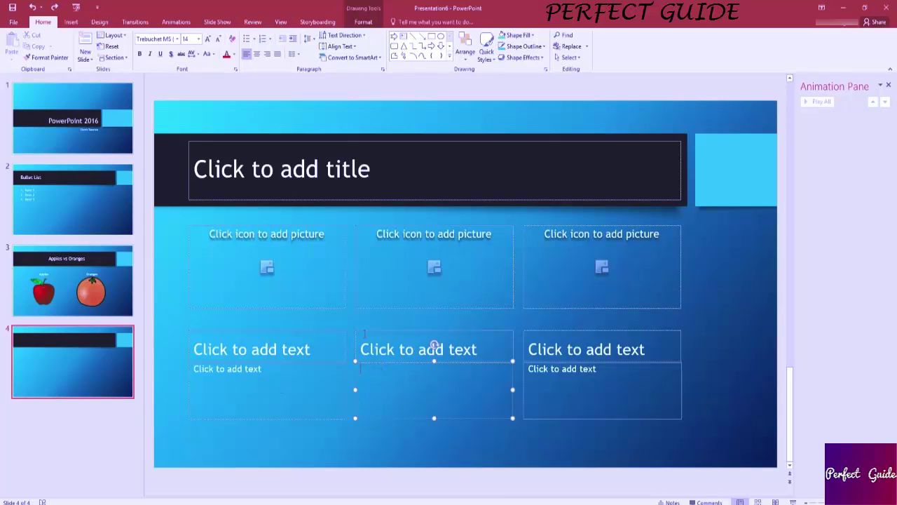
pyautogui.click(268, 268)
pyautogui.click(456, 330)
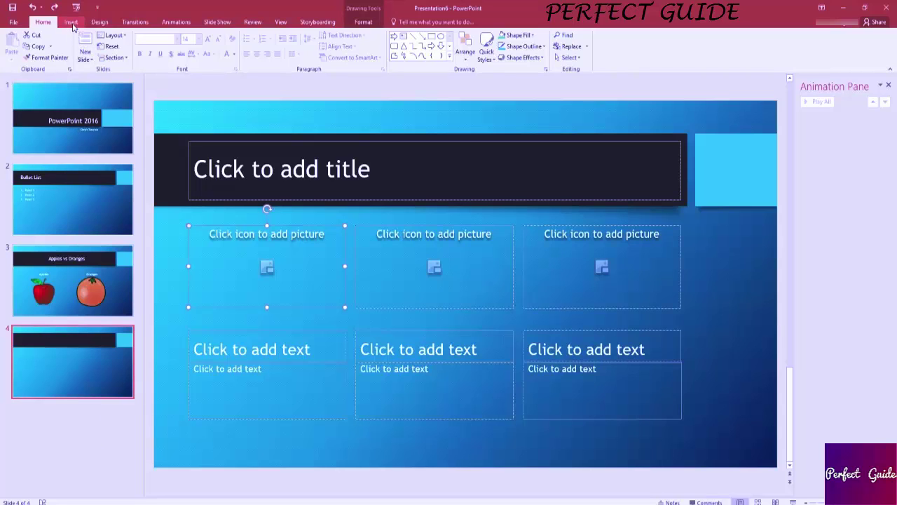
# Step: Add a fifth slide with the same layout as the fourth, and a sixth slide with the Blank layout
pyautogui.rightClick(76, 437)
pyautogui.click(99, 471)
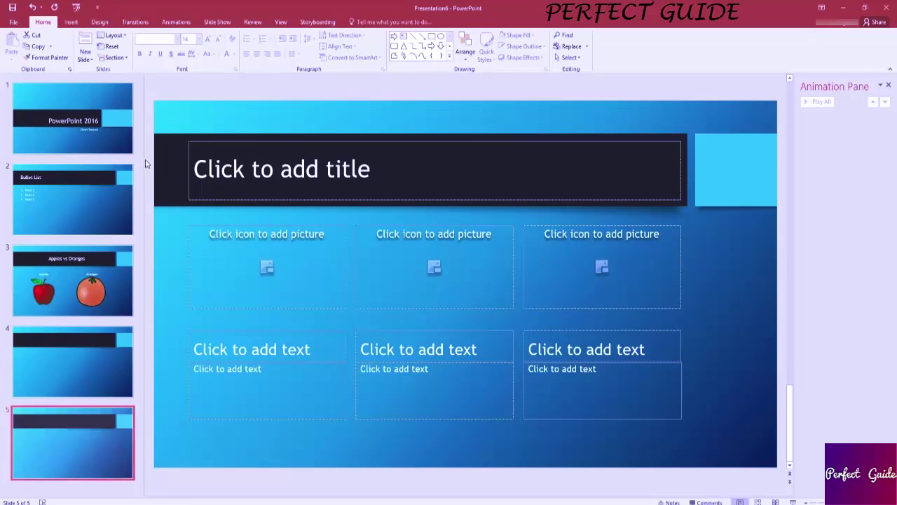
pyautogui.click(84, 56)
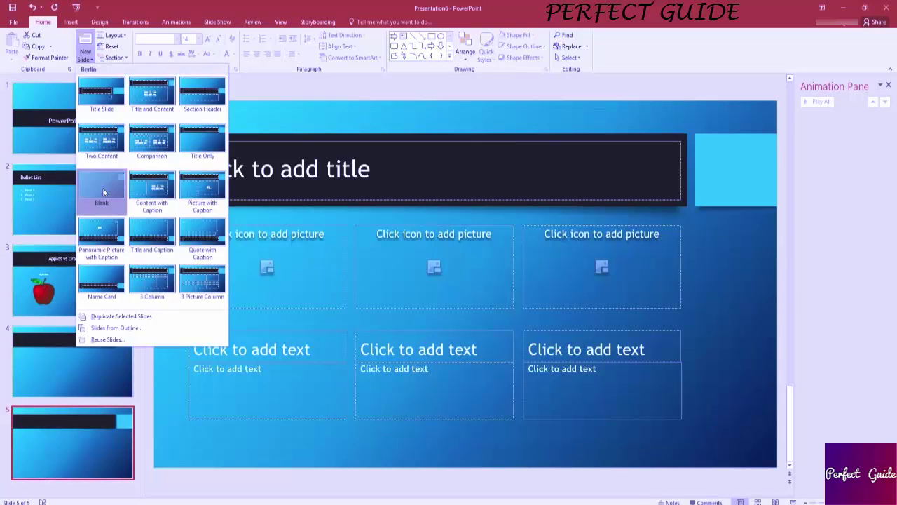
pyautogui.click(103, 187)
# Step: Draw a wide text box across the upper part of the blank sixth slide
pyautogui.click(71, 23)
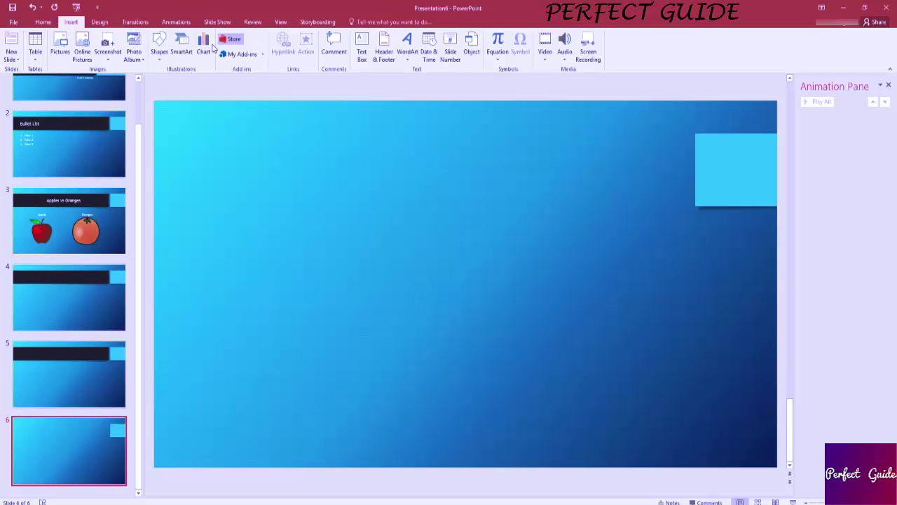
pyautogui.click(362, 47)
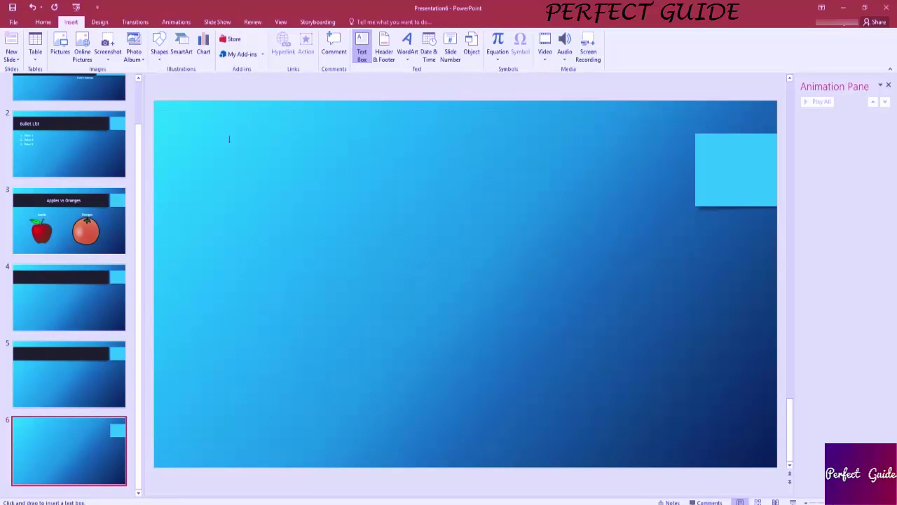
pyautogui.moveTo(228, 139); pyautogui.dragTo(555, 235)
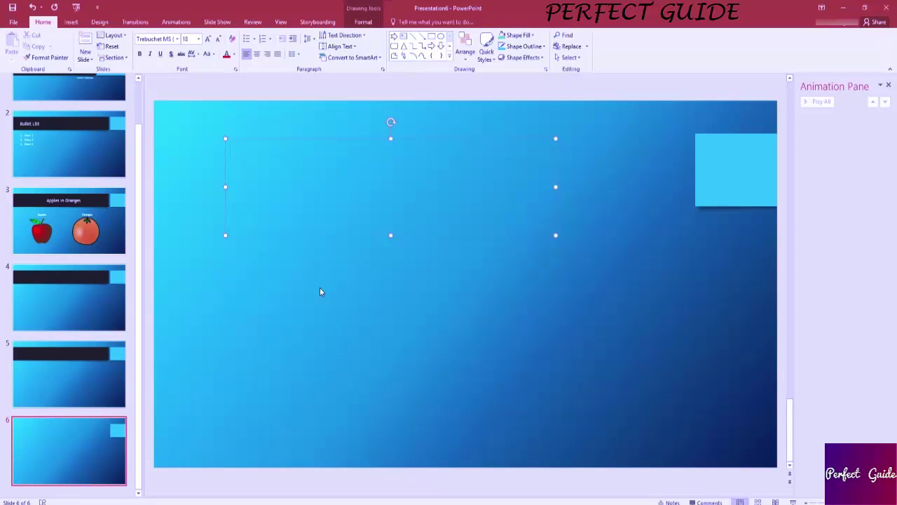
# Step: Insert a table with 4 columns and 5 rows on the blank sixth slide
pyautogui.click(315, 340)
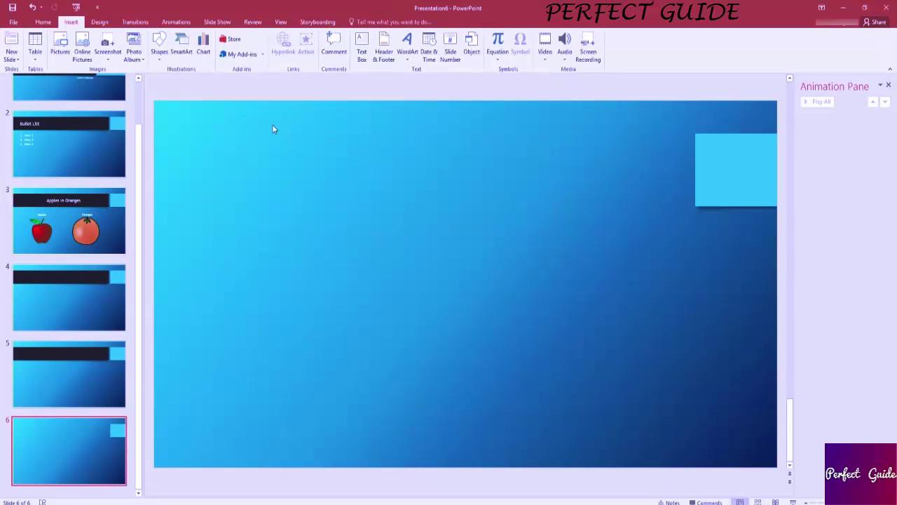
pyautogui.click(35, 50)
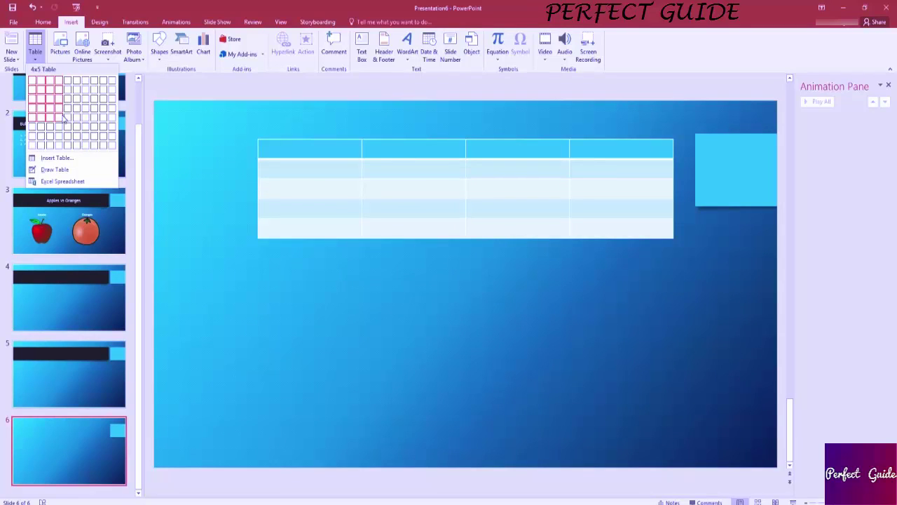
pyautogui.click(62, 117)
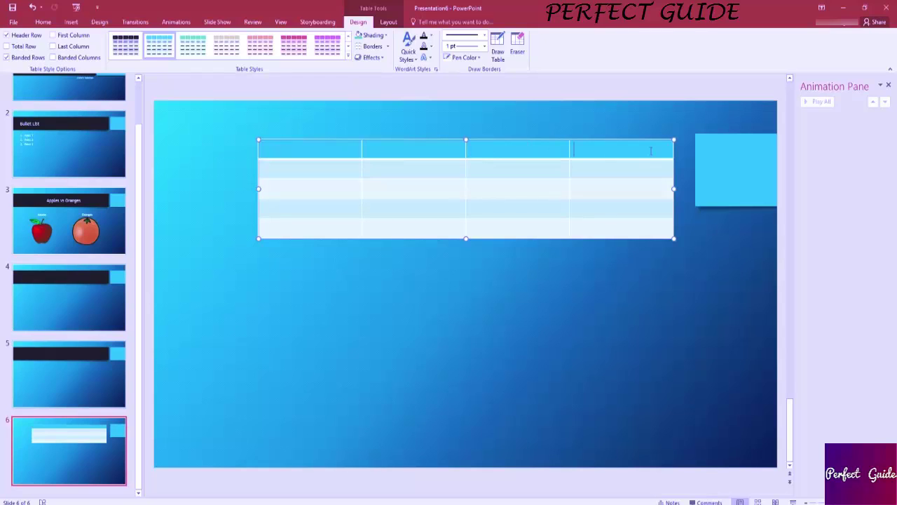
# Step: Turn the table's header row off and back on
pyautogui.click(6, 36)
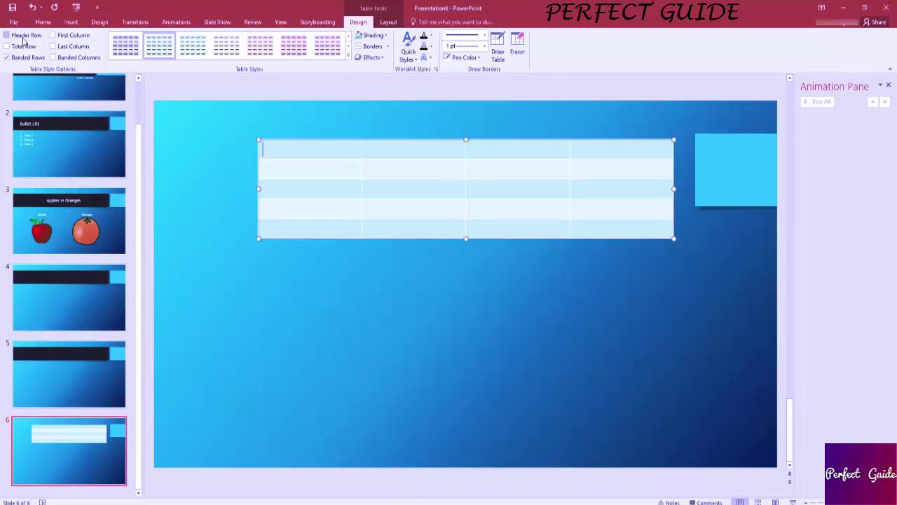
pyautogui.click(26, 35)
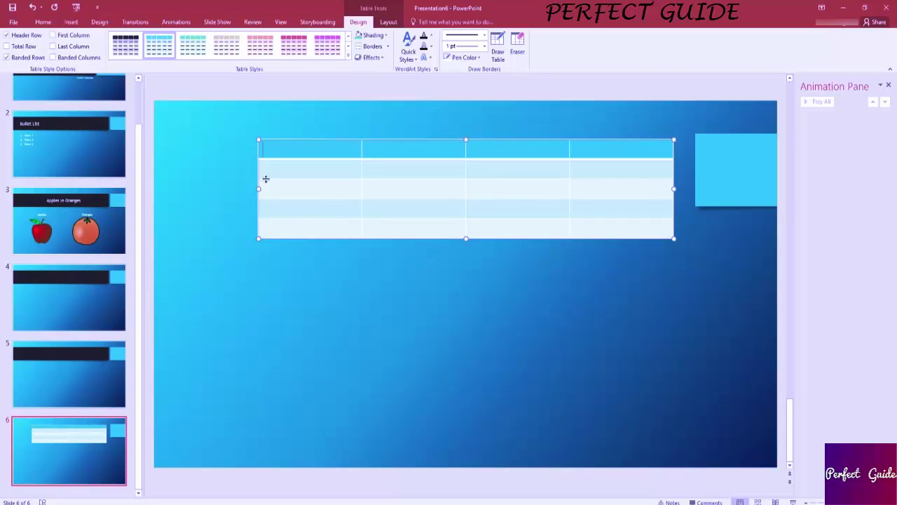
# Step: Restyle the table with the magenta medium table style that has a solid header and banded rows
pyautogui.moveTo(262, 176); pyautogui.dragTo(613, 164)
pyautogui.click(613, 164)
pyautogui.click(316, 186)
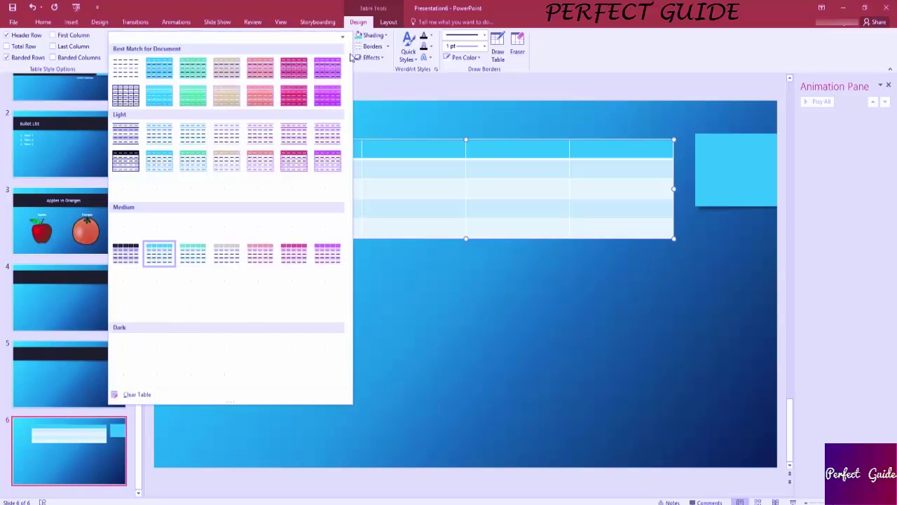
pyautogui.click(349, 56)
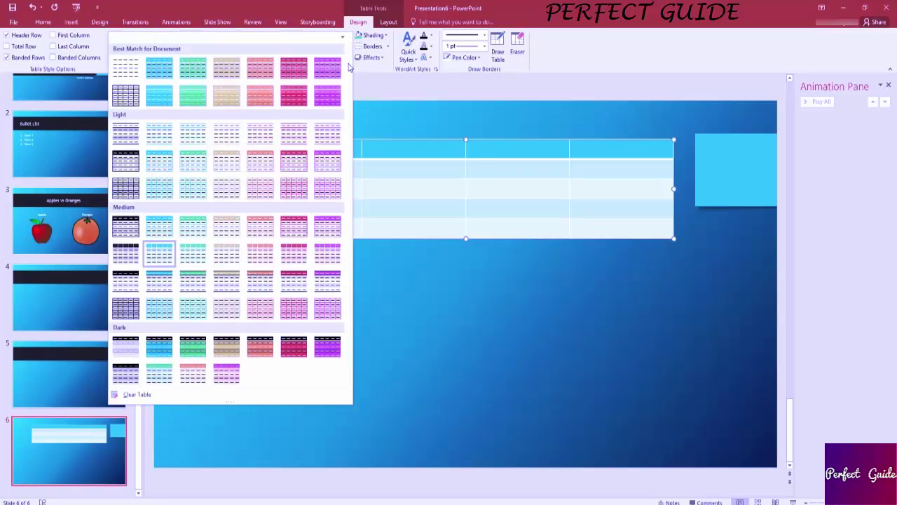
pyautogui.click(299, 257)
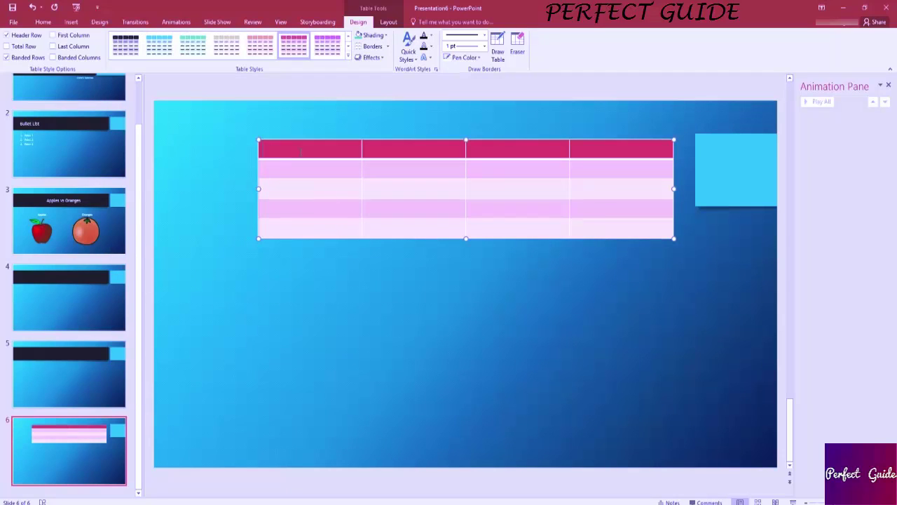
# Step: Fill the table's header cells with Title 1, Title 2, Title 3 and Title 4
pyautogui.write('Title 1')
pyautogui.press('Tab')
pyautogui.write('Title 2')
pyautogui.press('Tab')
pyautogui.write('Title 3')
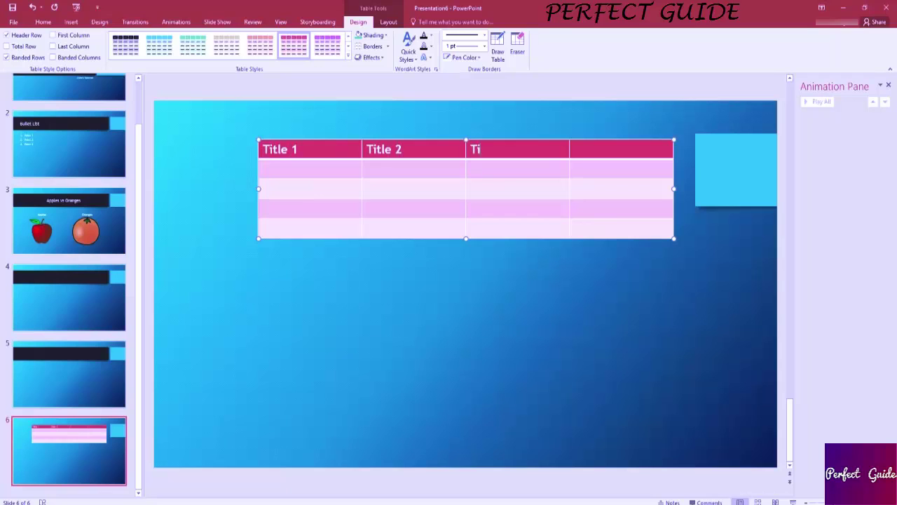
pyautogui.press('Tab')
pyautogui.write('Title 4')
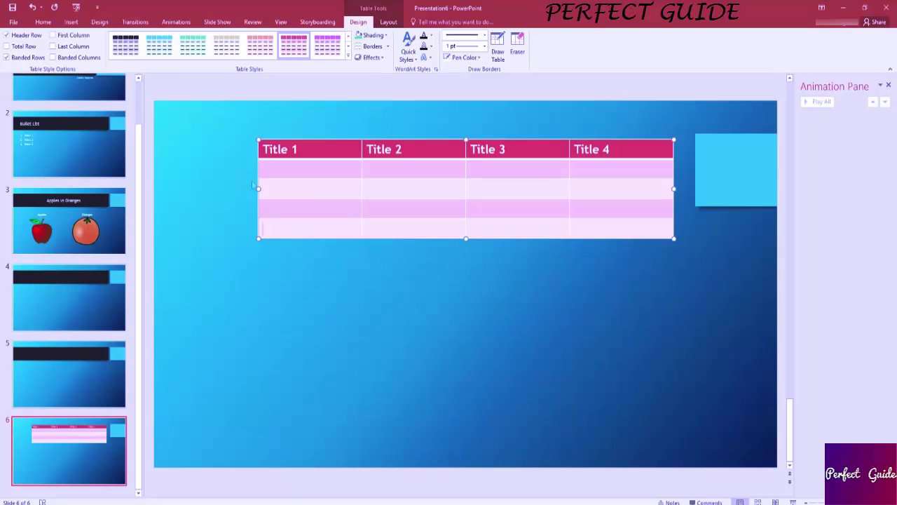
# Step: Turn on the table's total row and enter $5, $15, $25 and the total $45 under Title 1
pyautogui.click(8, 47)
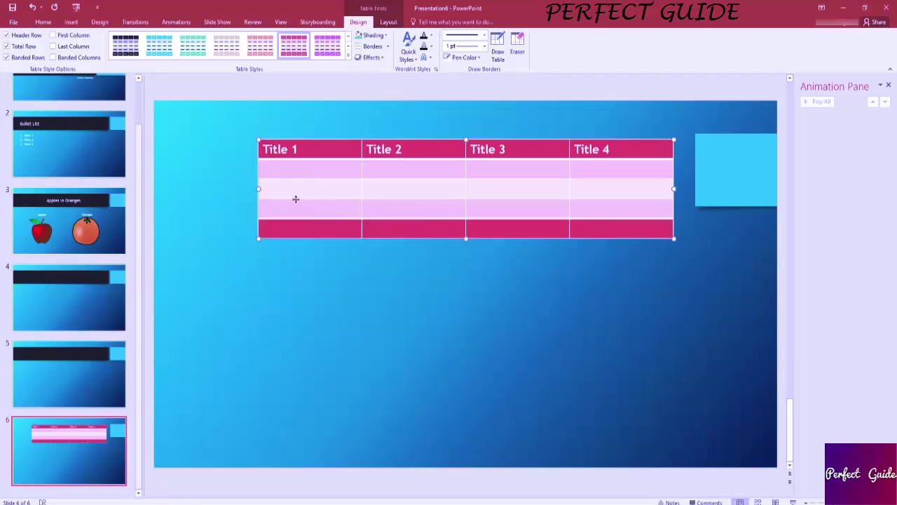
pyautogui.click(297, 166)
pyautogui.write('$5')
pyautogui.write('4')
pyautogui.press('Tab')
pyautogui.click(412, 190)
pyautogui.press('BackSpace')
pyautogui.click(348, 185)
pyautogui.write('$')
pyautogui.write('15')
pyautogui.write('$25')
pyautogui.click(292, 228)
pyautogui.write('$45')
pyautogui.click(409, 114)
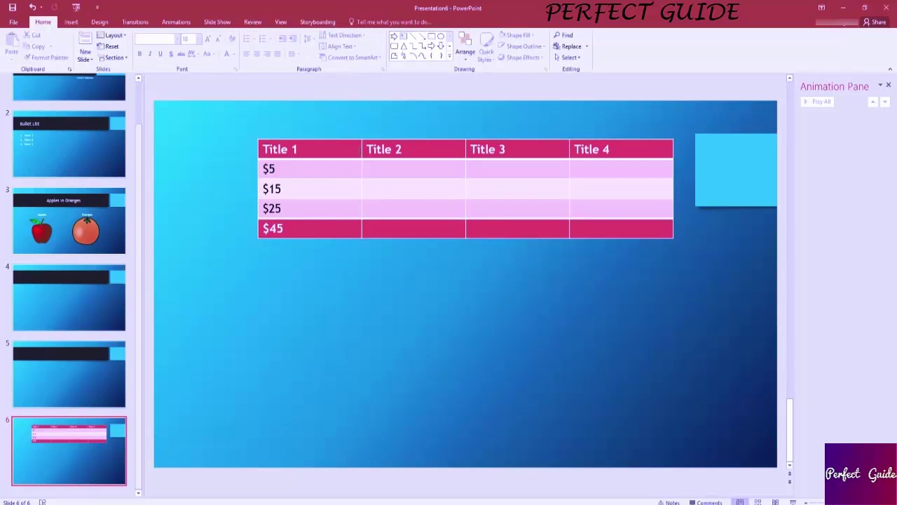
# Step: Turn on First Column formatting for the table and toggle its Header Row option
pyautogui.click(303, 194)
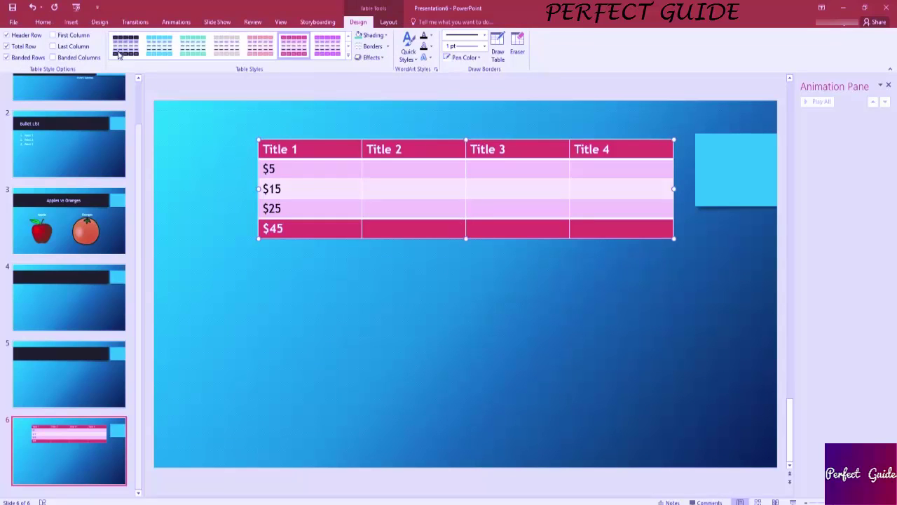
pyautogui.click(294, 142)
pyautogui.click(540, 160)
pyautogui.click(82, 37)
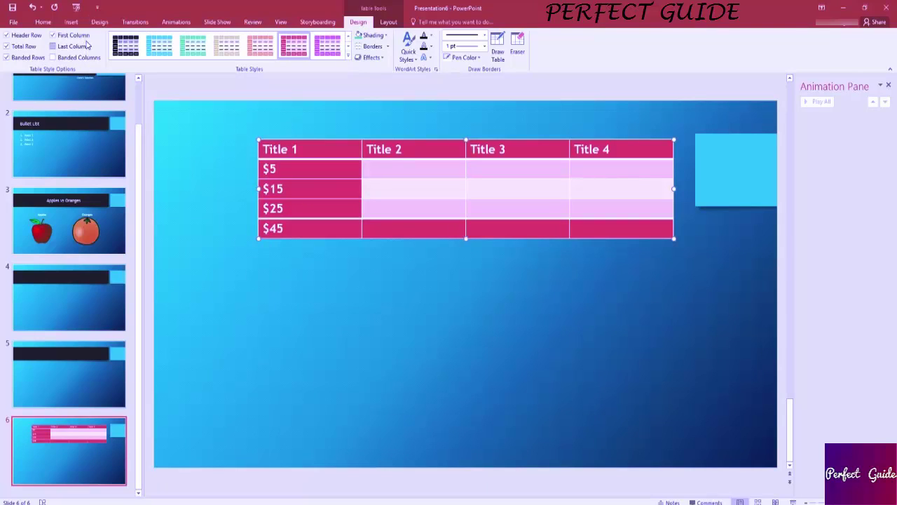
pyautogui.click(26, 35)
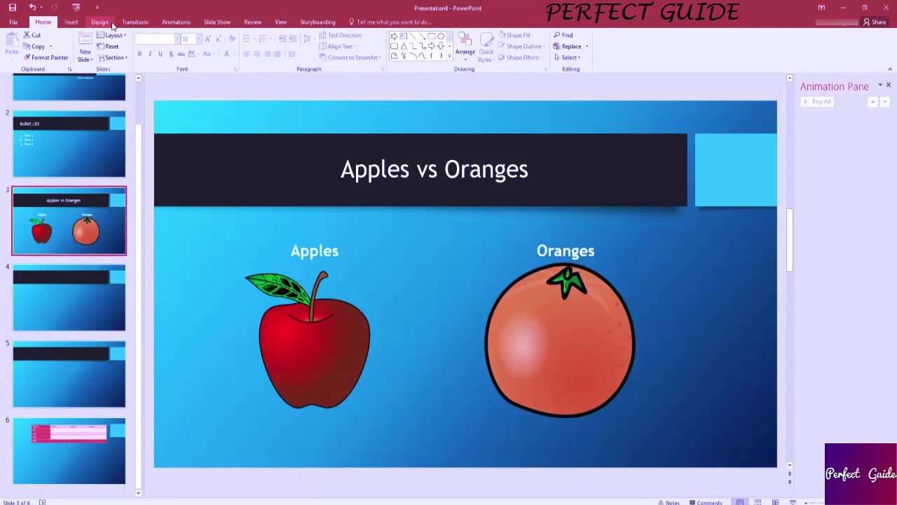
# Step: Play the slide show from the beginning and advance through the slides
pyautogui.click(123, 24)
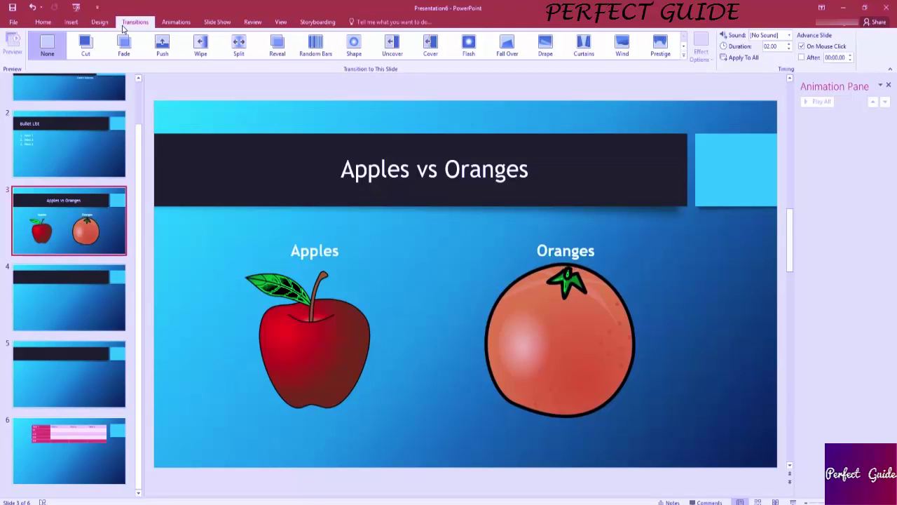
pyautogui.click(212, 22)
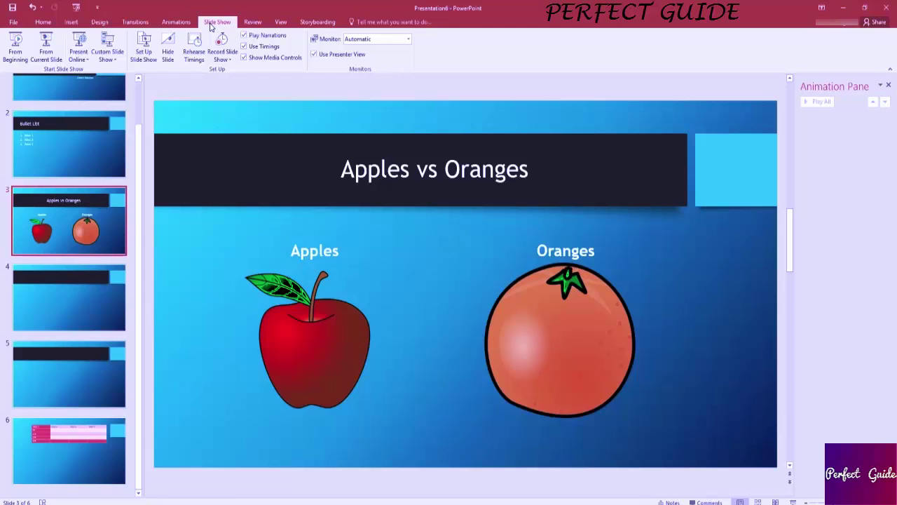
pyautogui.click(16, 56)
pyautogui.click(348, 202)
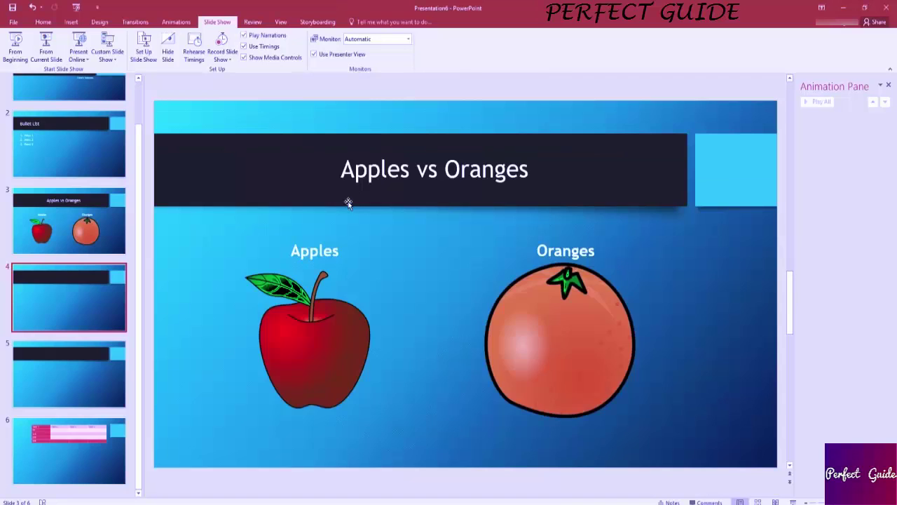
# Step: Apply the Honeycomb transition to the second slide, "Bullet List"
pyautogui.scroll(2, 78, 168)
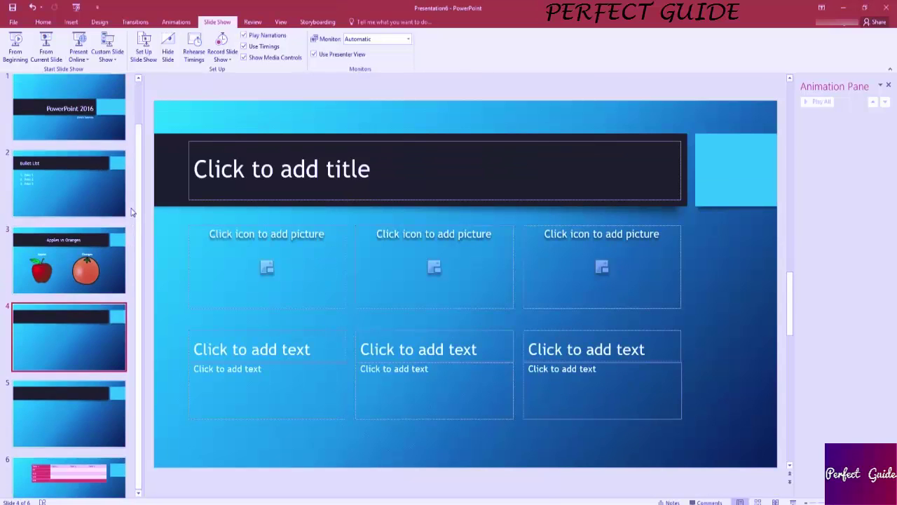
pyautogui.click(70, 211)
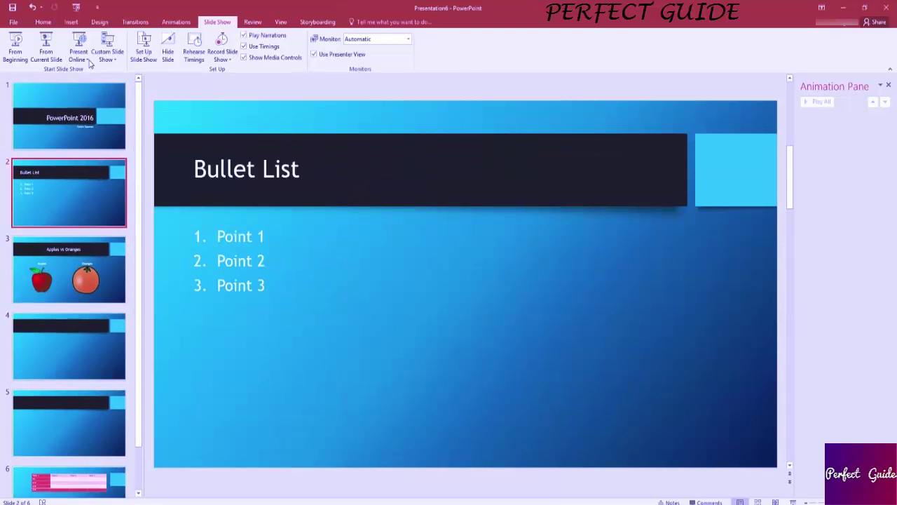
pyautogui.click(73, 22)
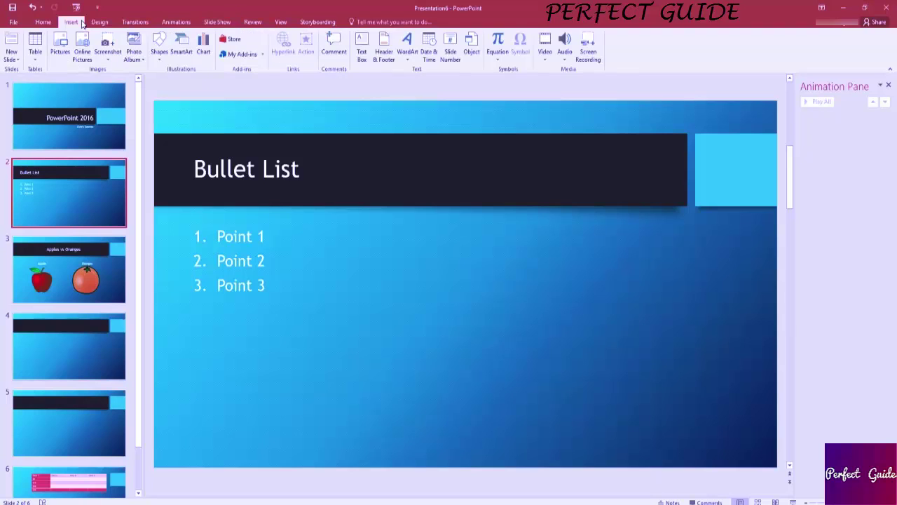
pyautogui.click(134, 21)
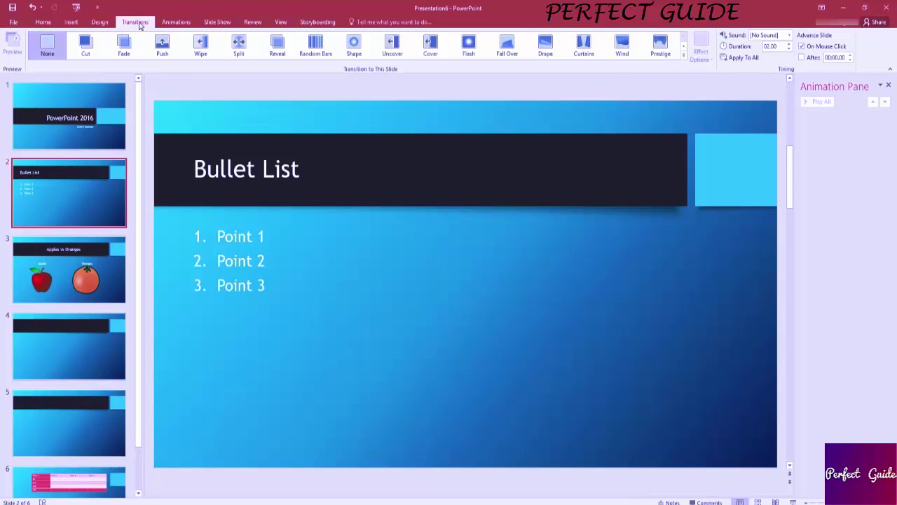
pyautogui.click(684, 59)
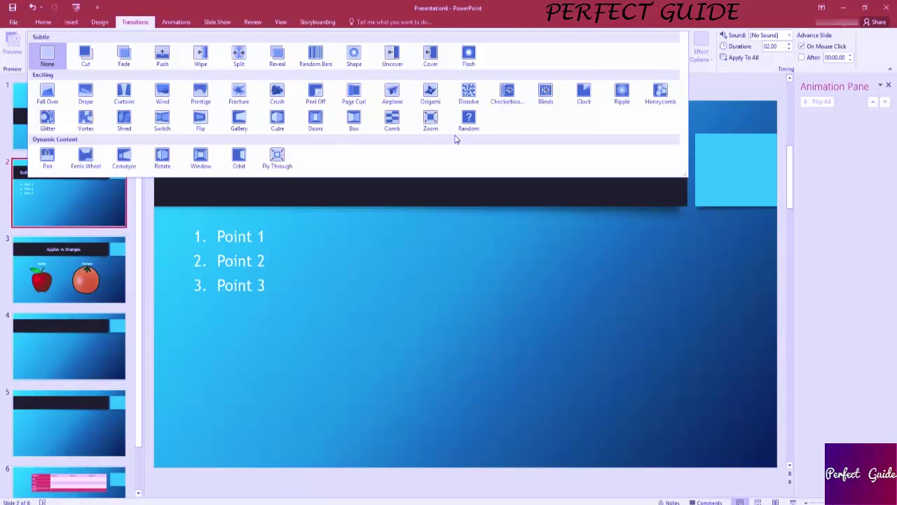
pyautogui.click(660, 94)
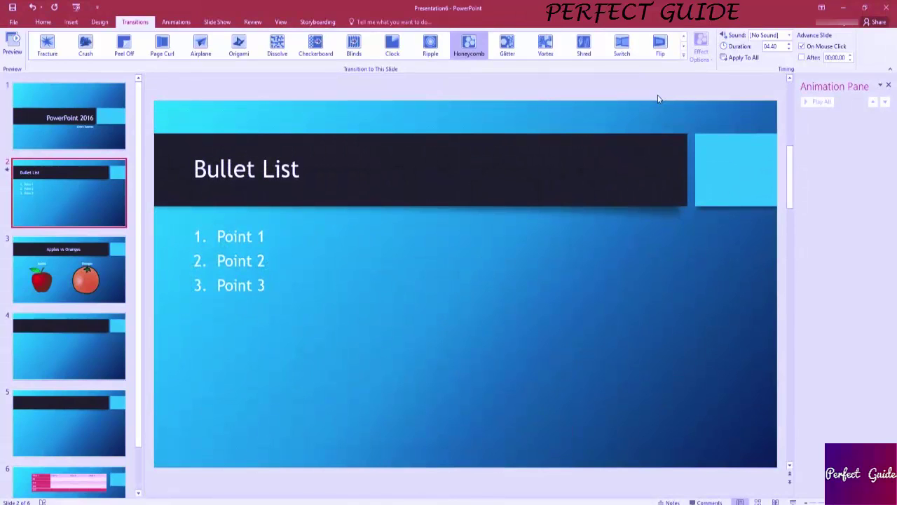
# Step: Apply the Split transition to the "Apples vs Oranges" slide and the Curtains transition to the fourth slide
pyautogui.click(98, 283)
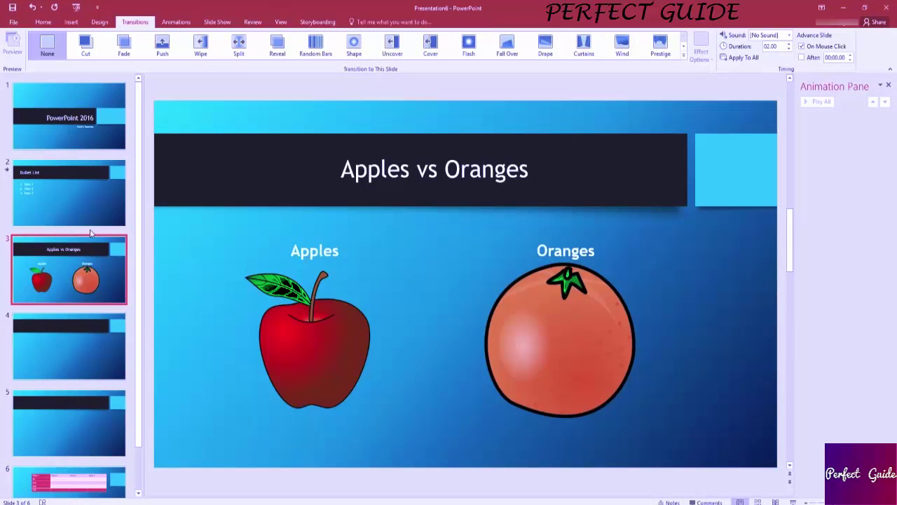
pyautogui.click(238, 43)
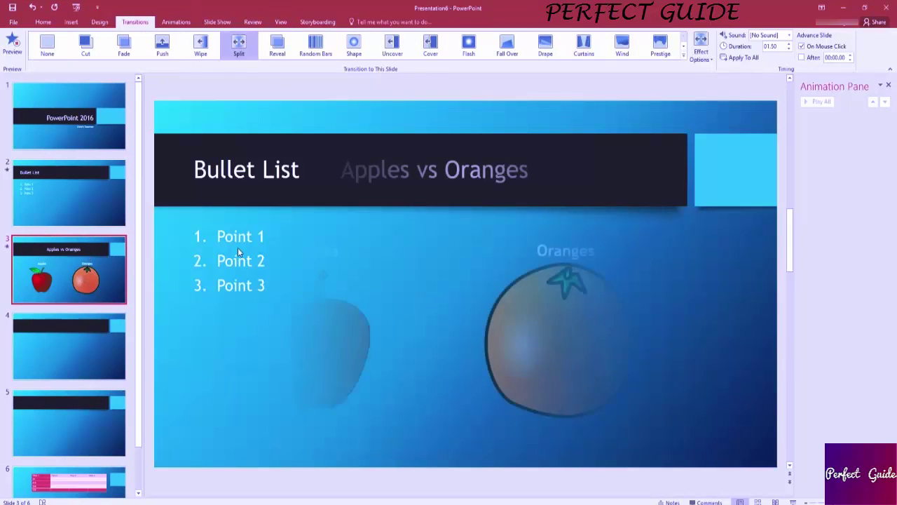
pyautogui.click(64, 349)
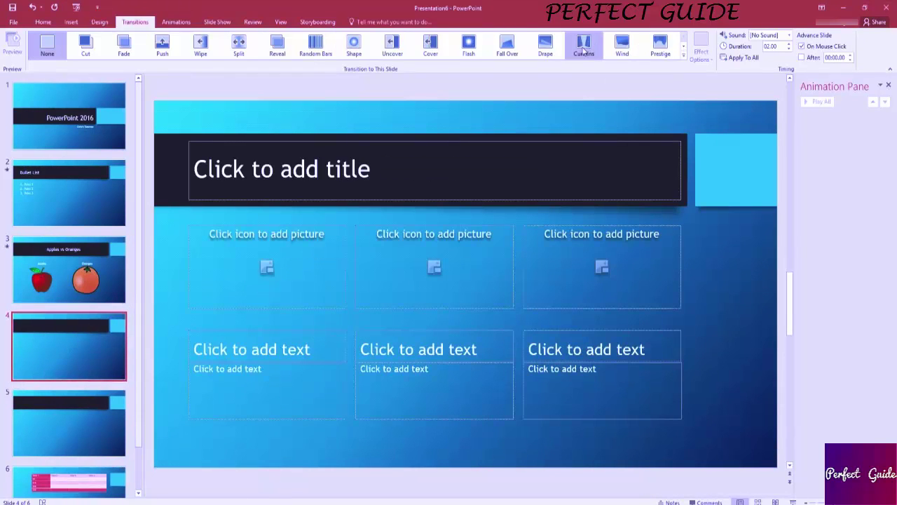
pyautogui.click(584, 44)
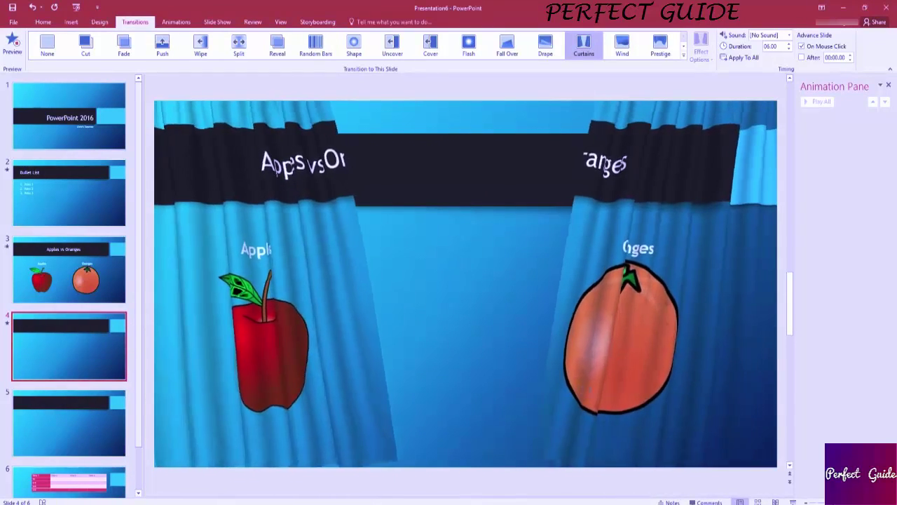
# Step: Apply the Ripple transition to the fifth slide
pyautogui.scroll(-1, 401, 293)
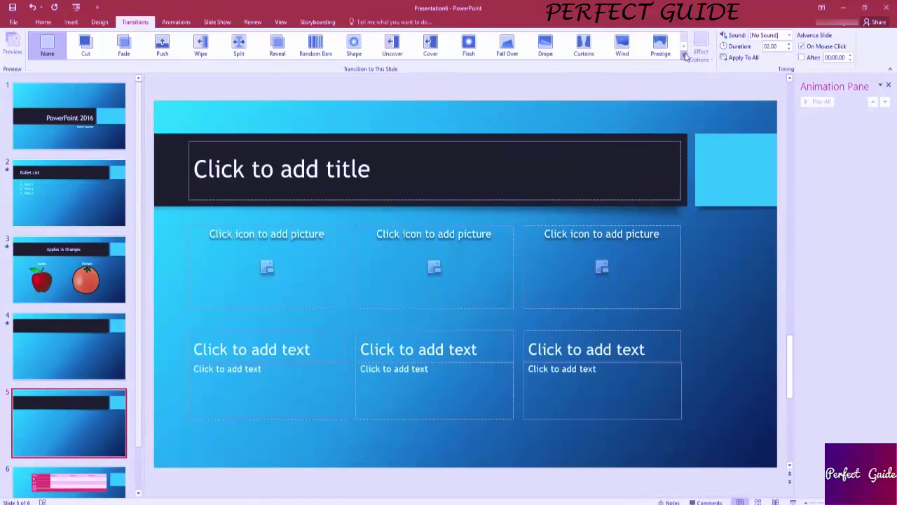
pyautogui.click(684, 55)
pyautogui.click(618, 94)
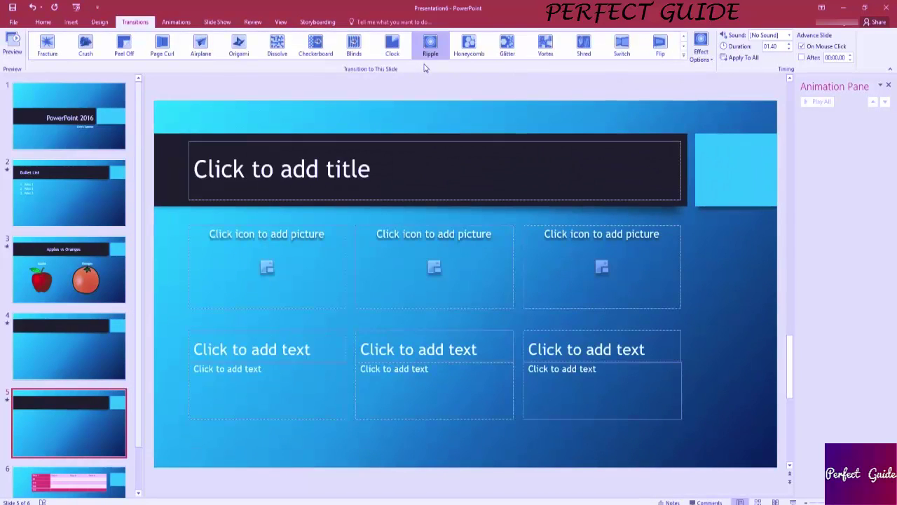
# Step: Insert the Spy Glass audio file from the Music folder on the title slide and place its icon in the slide's lower-left area
pyautogui.click(223, 22)
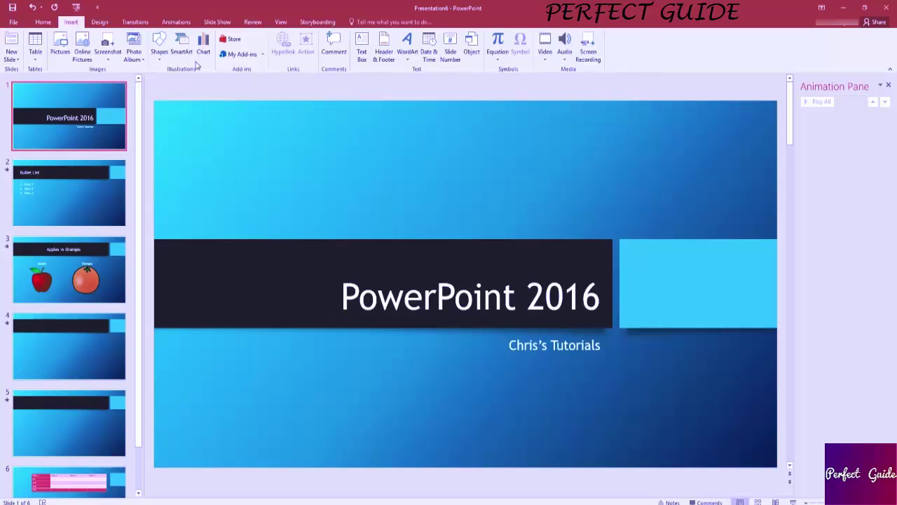
pyautogui.click(562, 56)
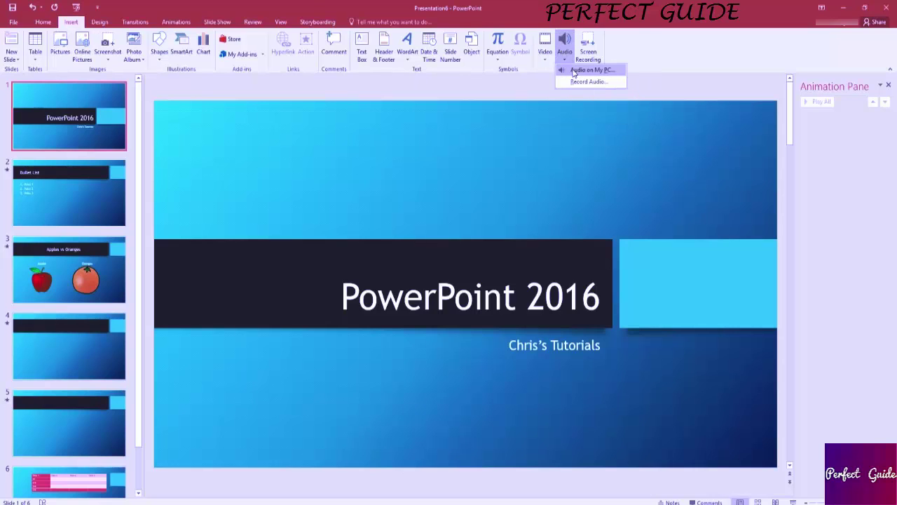
pyautogui.click(573, 72)
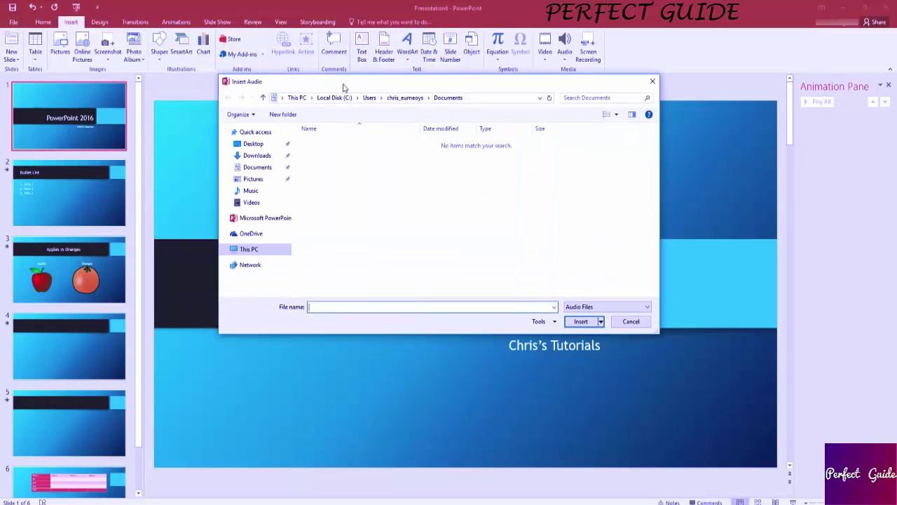
pyautogui.click(260, 191)
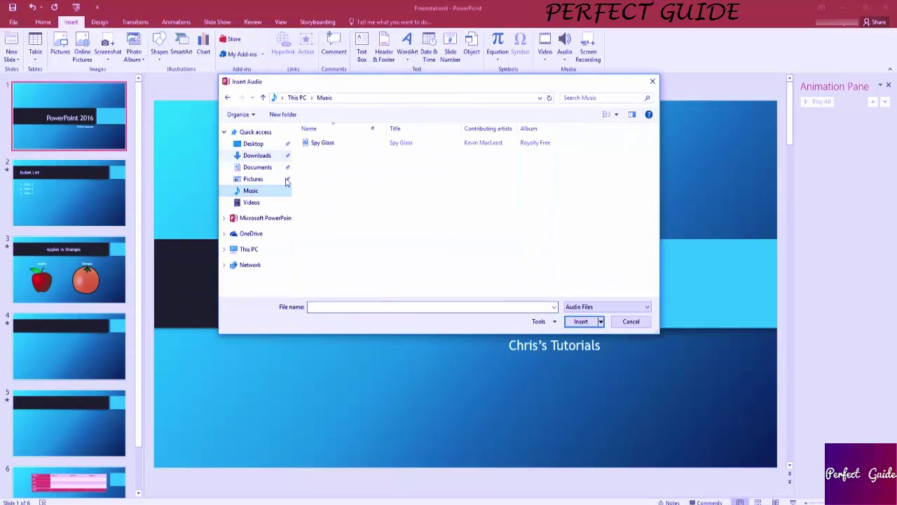
pyautogui.click(341, 149)
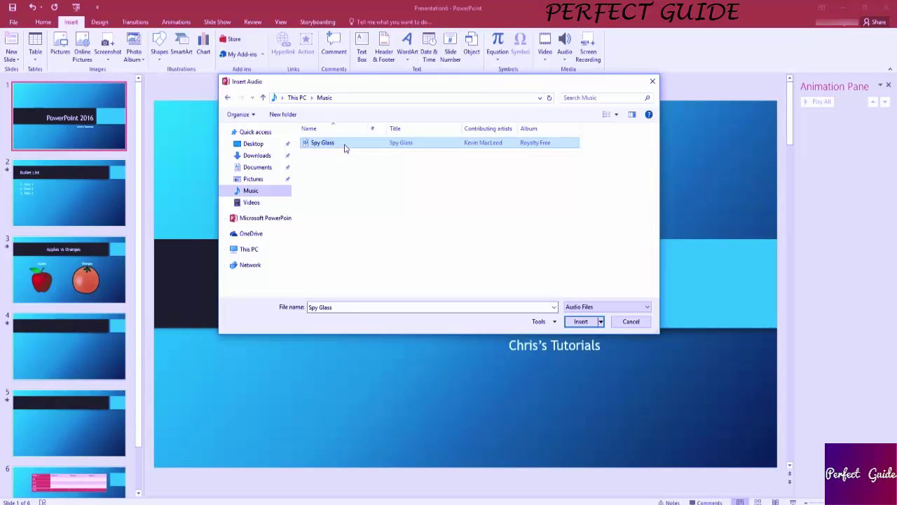
pyautogui.doubleClick(344, 146)
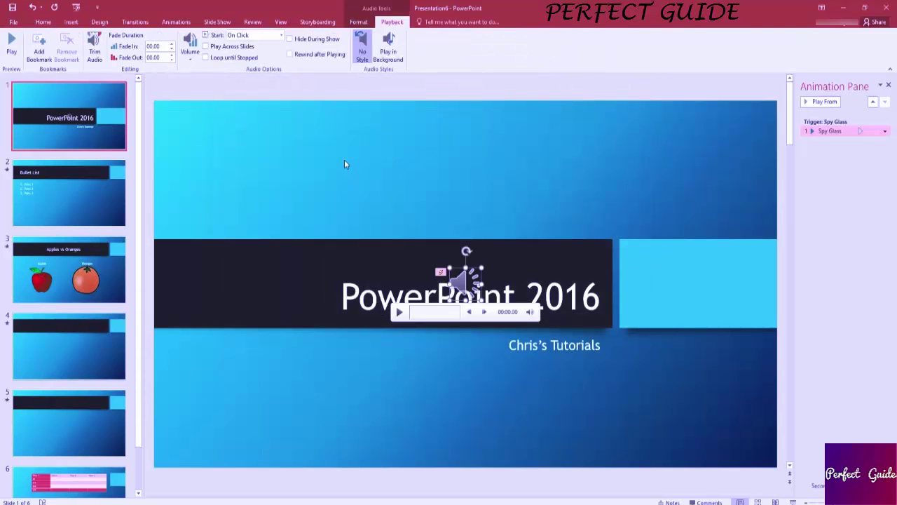
pyautogui.moveTo(459, 280); pyautogui.dragTo(236, 415)
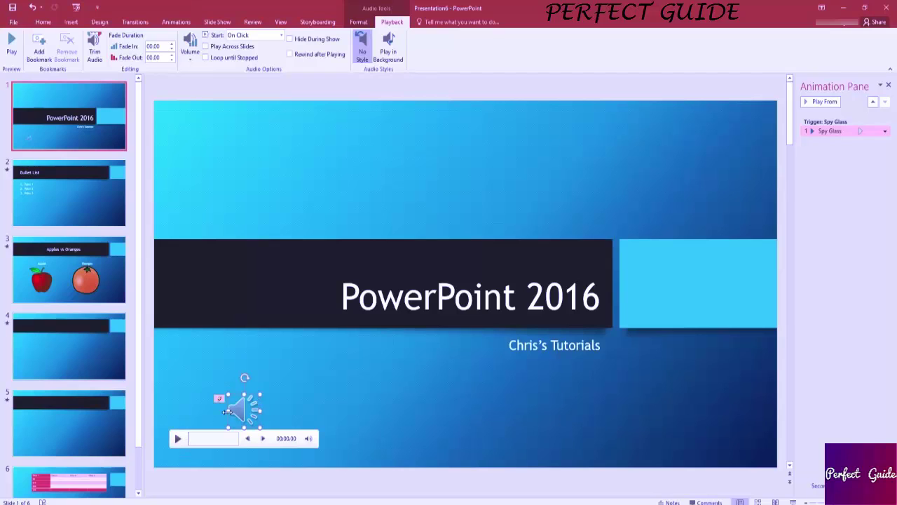
# Step: Set the Spy Glass audio to play across slides and start automatically, and apply the Play in Background style
pyautogui.click(242, 46)
pyautogui.click(254, 38)
pyautogui.click(256, 37)
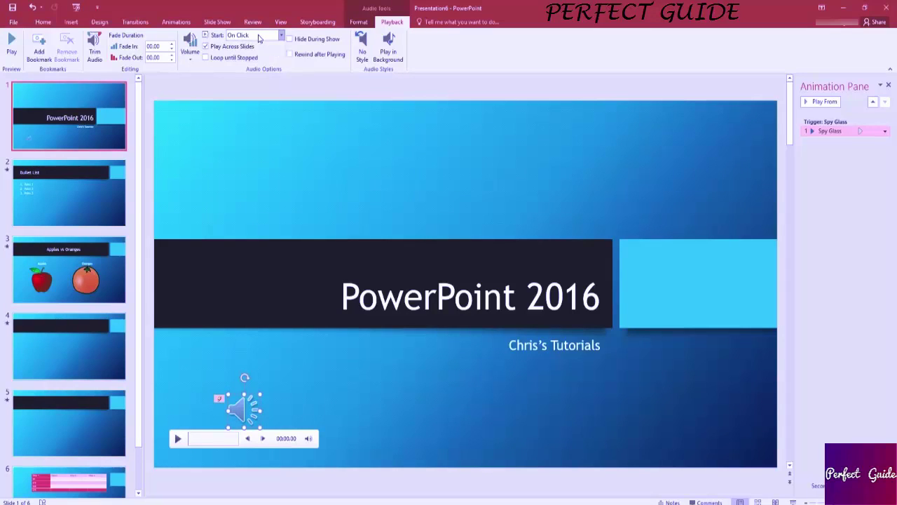
pyautogui.click(264, 38)
pyautogui.click(261, 45)
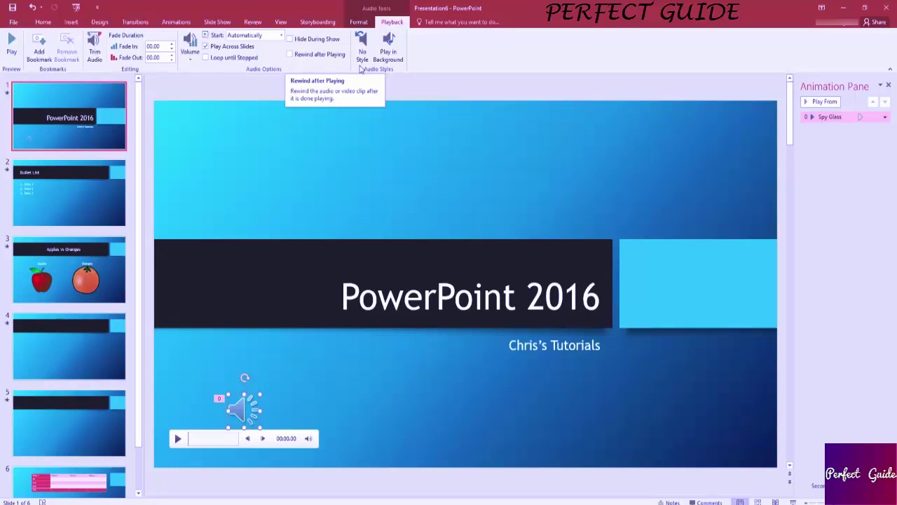
pyautogui.click(388, 51)
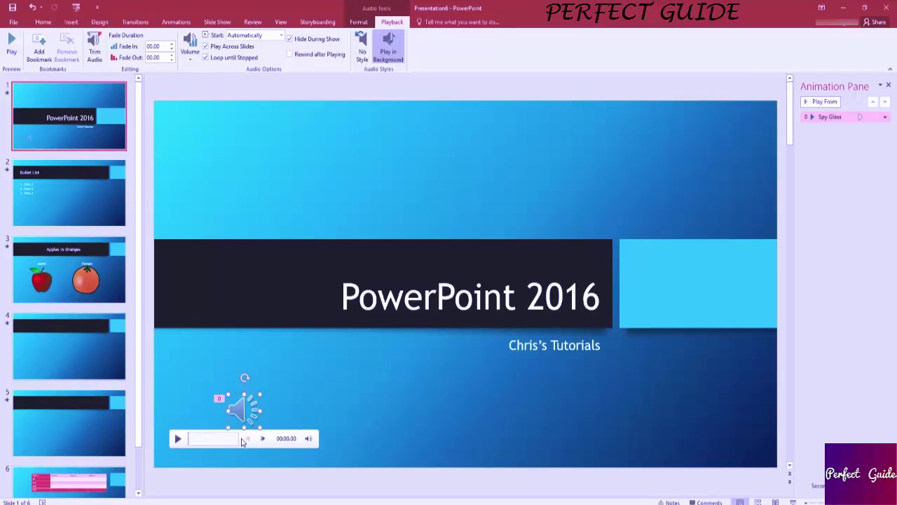
# Step: Move the audio icon off the title slide, just below its bottom edge, and deselect it
pyautogui.moveTo(245, 409); pyautogui.dragTo(246, 414)
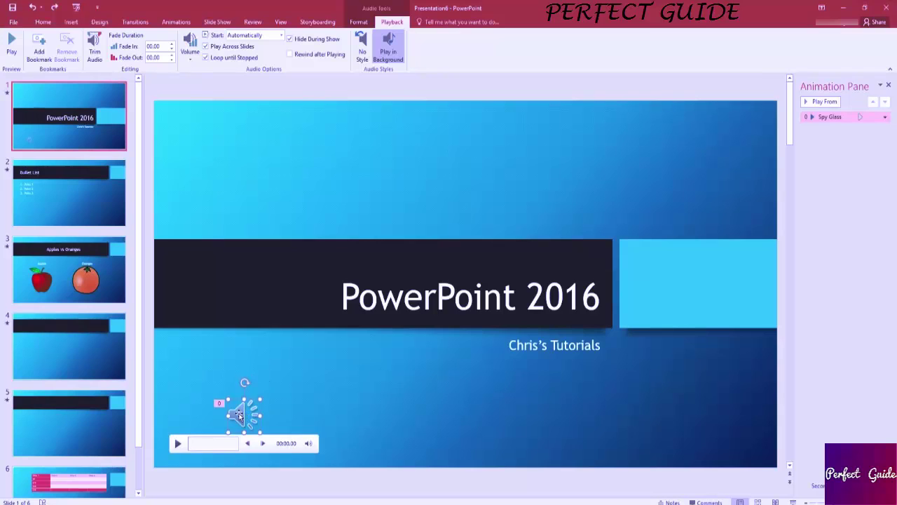
pyautogui.moveTo(239, 415); pyautogui.dragTo(330, 476)
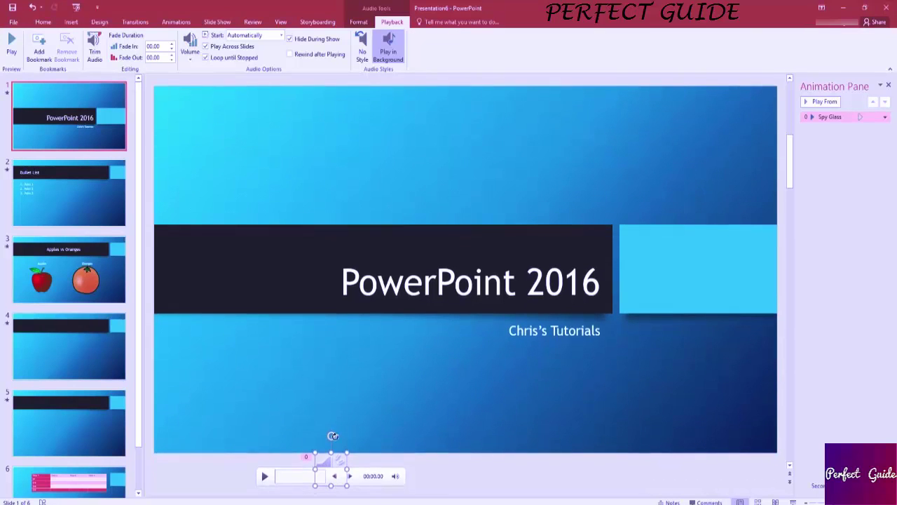
pyautogui.click(396, 173)
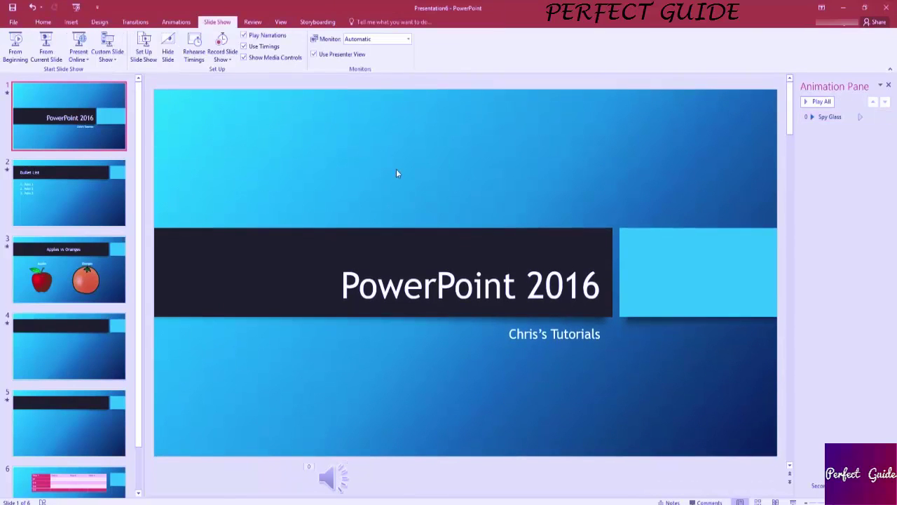